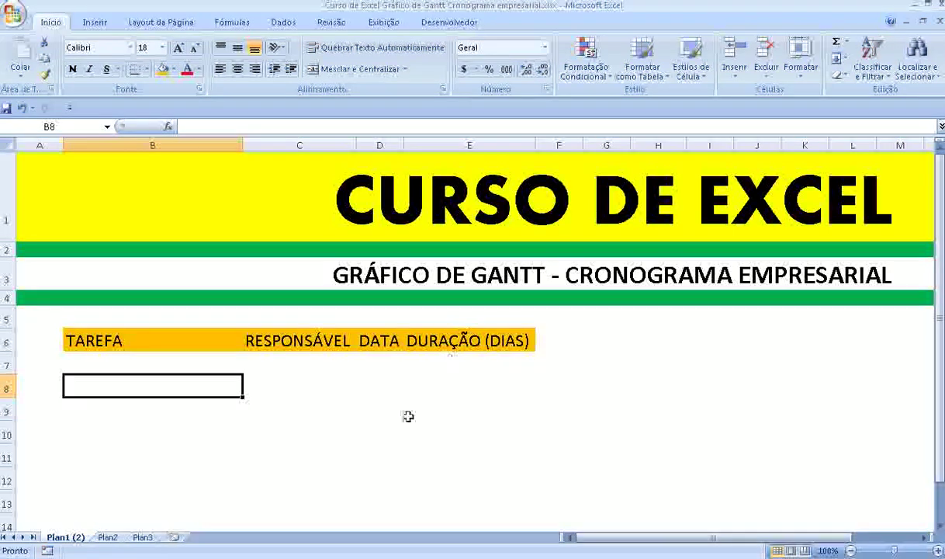
# Review the TAREFA, RESPONSÁVEL, DATA and DURAÇÃO (DIAS) column headers of the task table
pyautogui.click(70, 342)
pyautogui.click(274, 345)
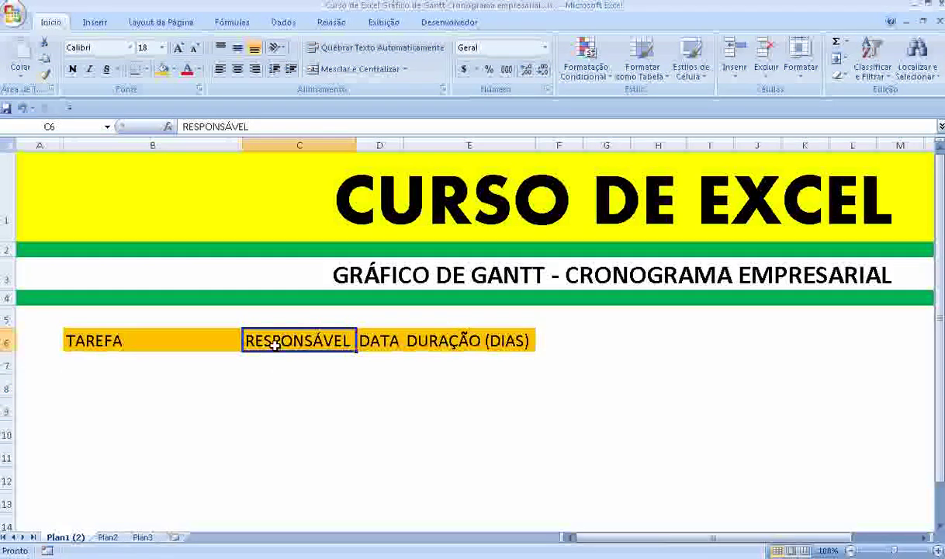
pyautogui.click(365, 340)
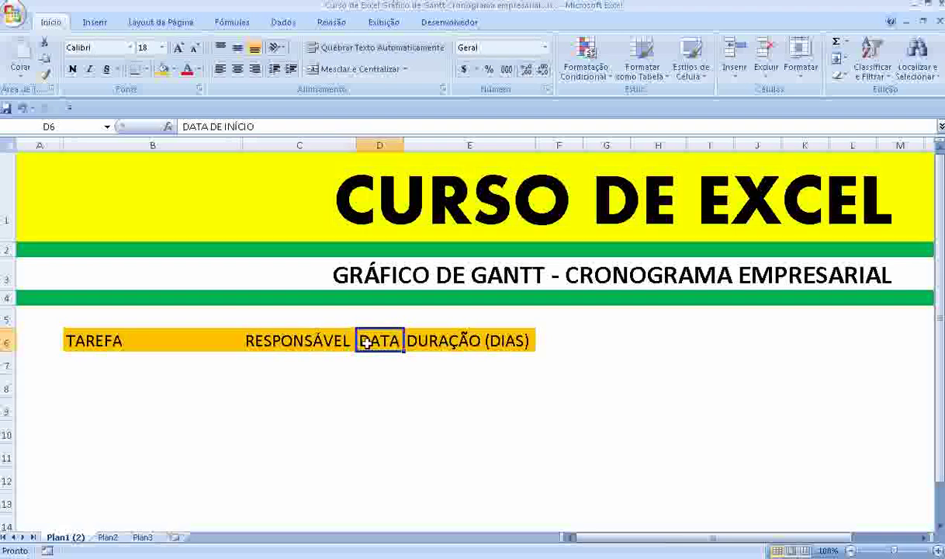
pyautogui.click(426, 341)
# Enter task A in row 7 with its responsible person, start day 0 and duration 5
pyautogui.click(104, 363)
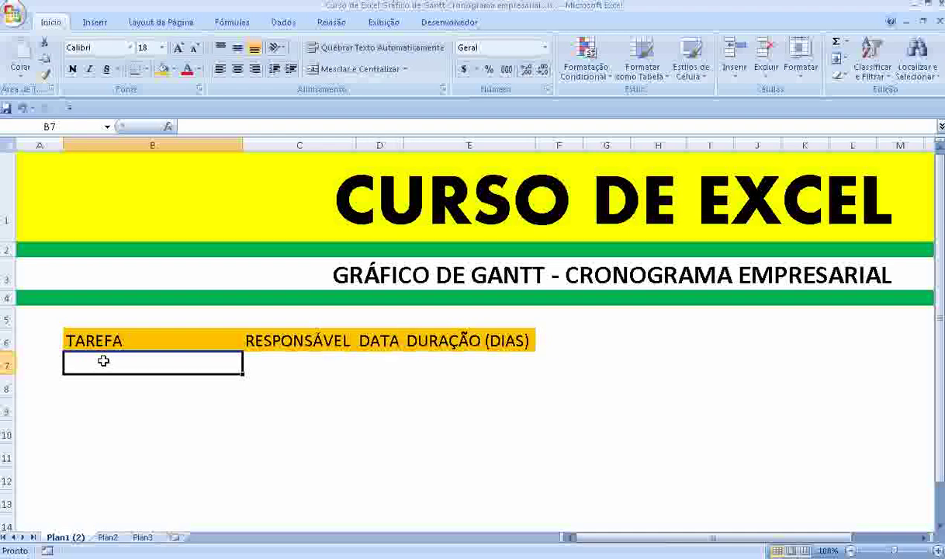
pyautogui.write('A')
pyautogui.press('Tab')
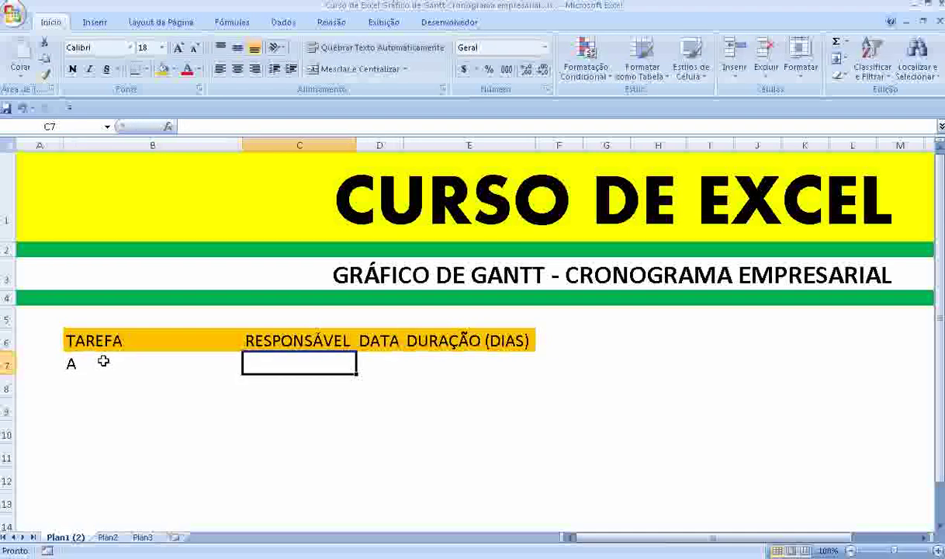
pyautogui.write('PAULO')
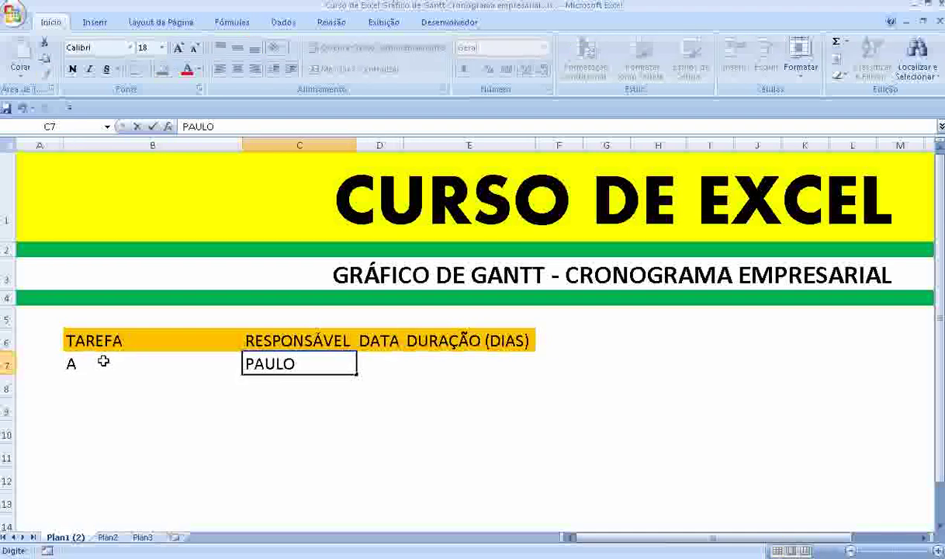
pyautogui.press('Tab')
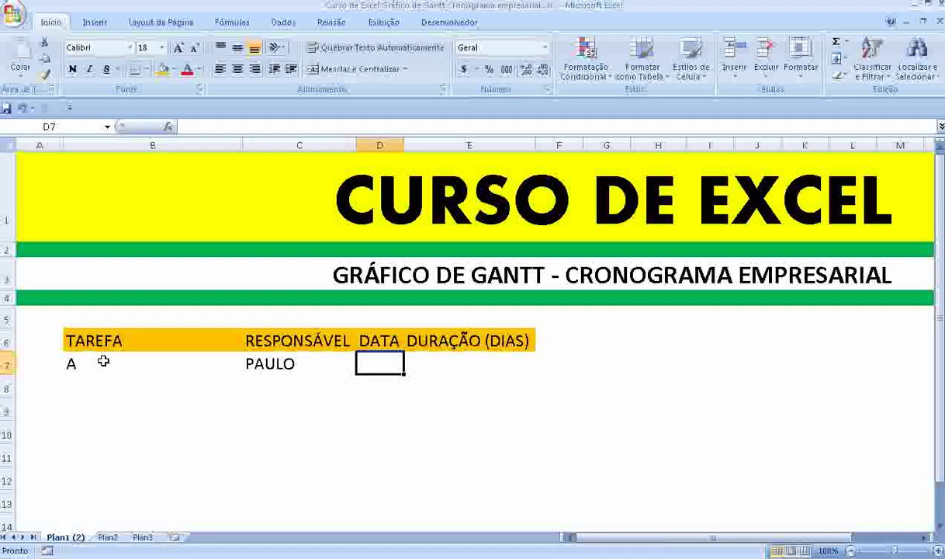
pyautogui.write('0')
pyautogui.press('Tab')
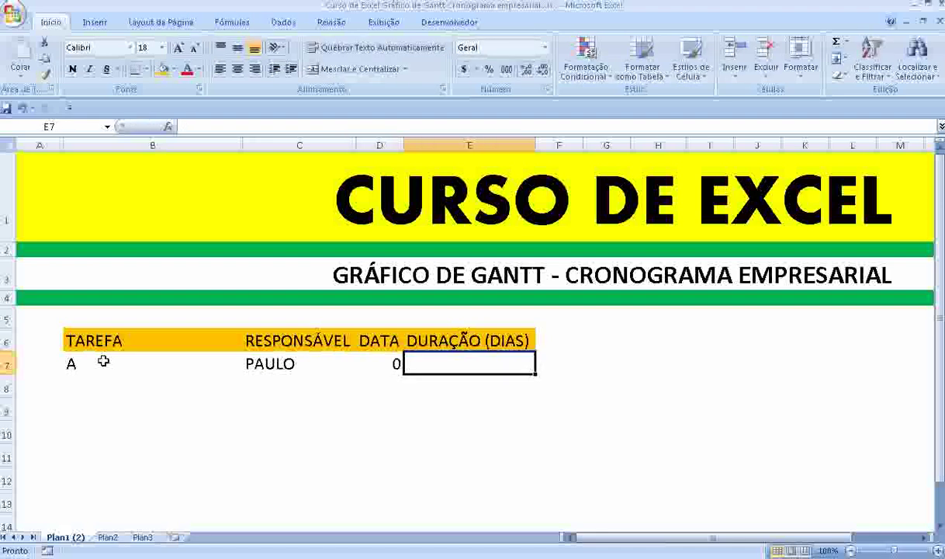
pyautogui.write('5')
pyautogui.press('Tab')
pyautogui.press('Down')
pyautogui.press('Left')
pyautogui.press('Left')
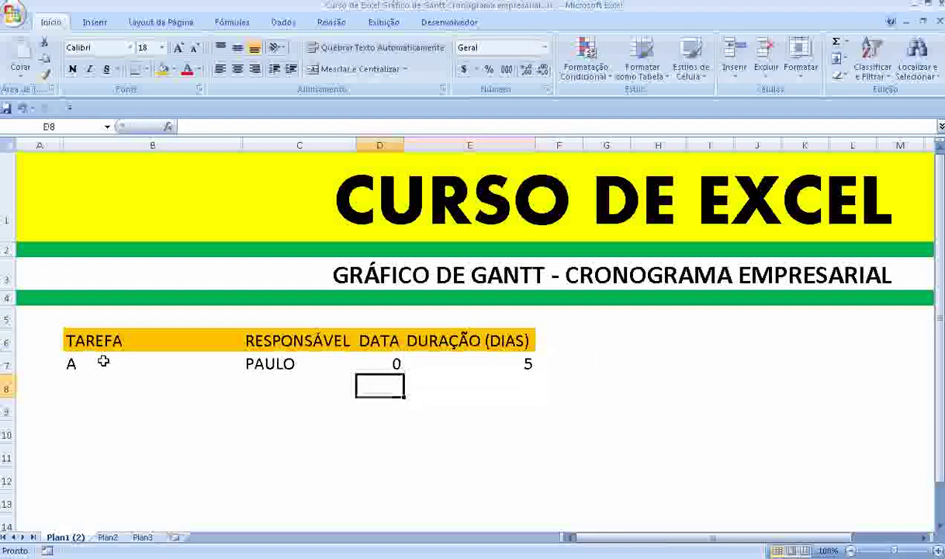
pyautogui.press('Left')
pyautogui.press('Left')
pyautogui.press('Left')
pyautogui.press('Right')
# Enter task B in row 8 with its responsible person, start day 5 and duration 7
pyautogui.write('B')
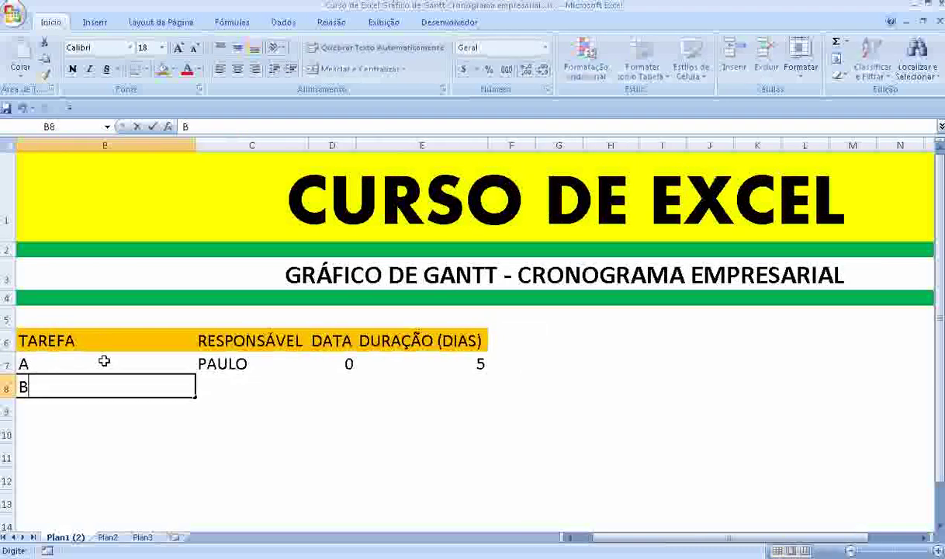
pyautogui.press('Tab')
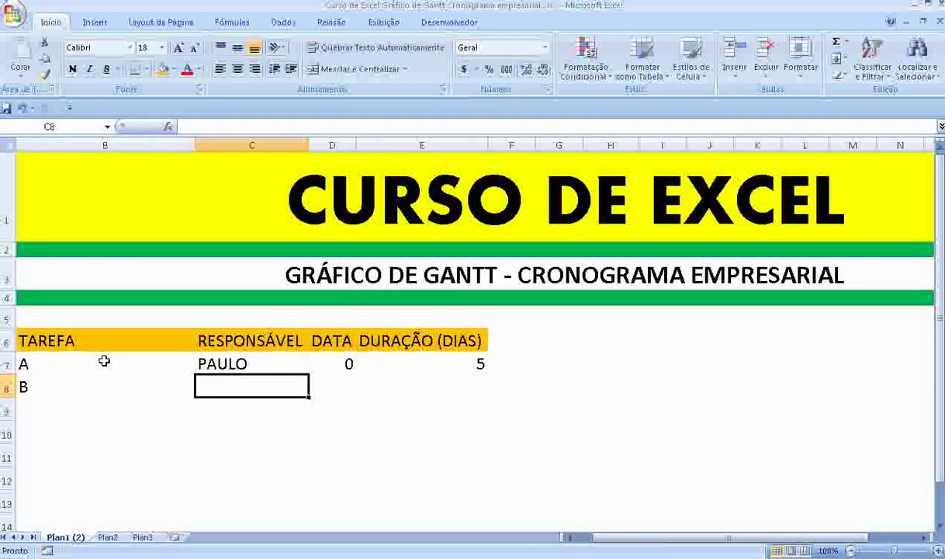
pyautogui.write('CARLA')
pyautogui.press('Tab')
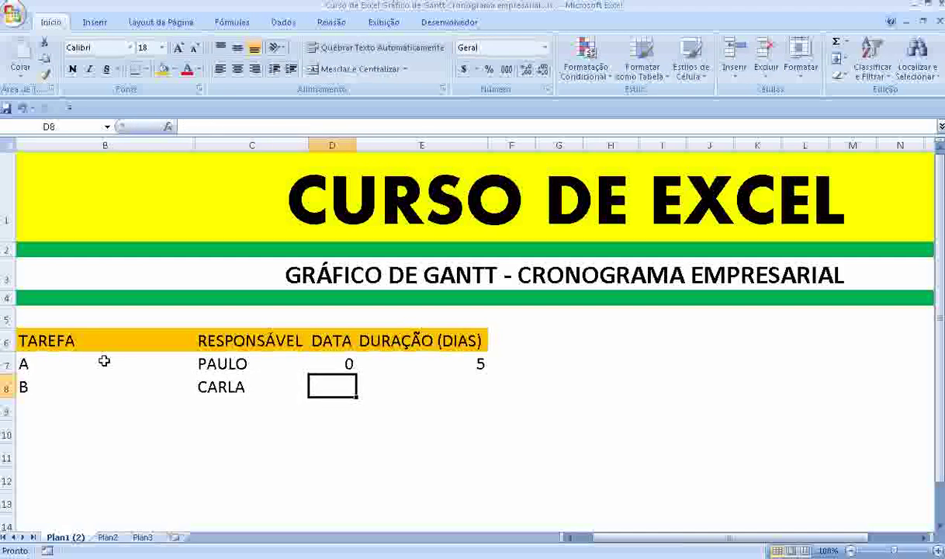
pyautogui.click(460, 365)
pyautogui.click(327, 390)
pyautogui.write('5')
pyautogui.press('Tab')
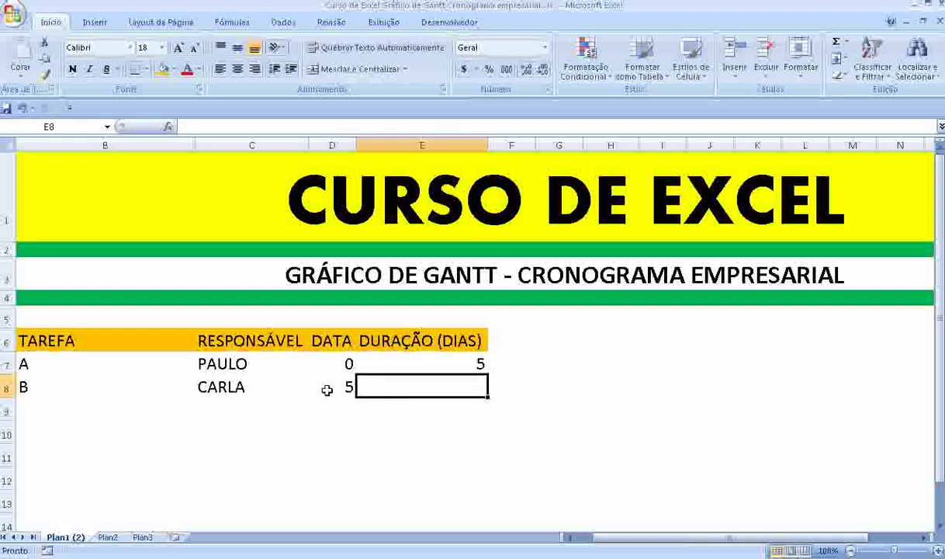
pyautogui.write('7')
pyautogui.press('Tab')
pyautogui.press('Down')
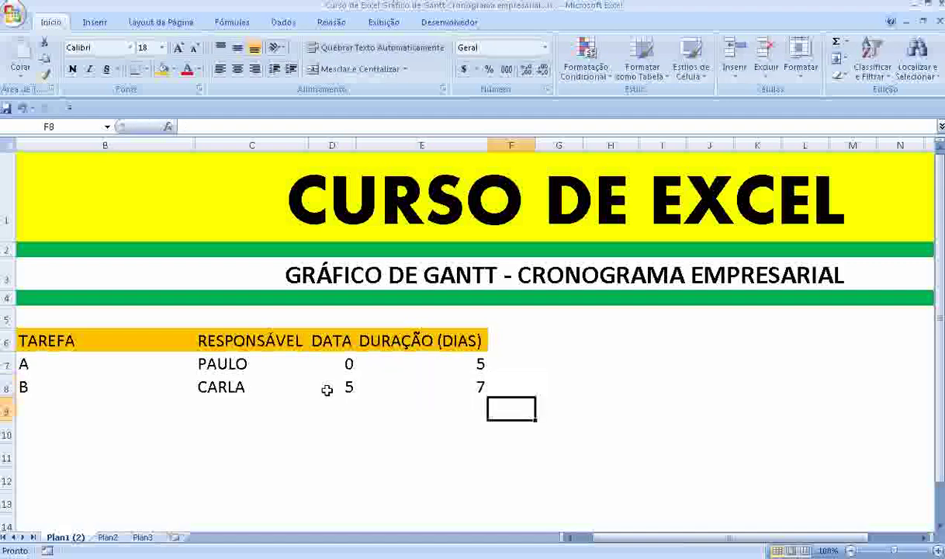
pyautogui.press('Left')
pyautogui.press('Left')
pyautogui.press('Left')
pyautogui.press('Left')
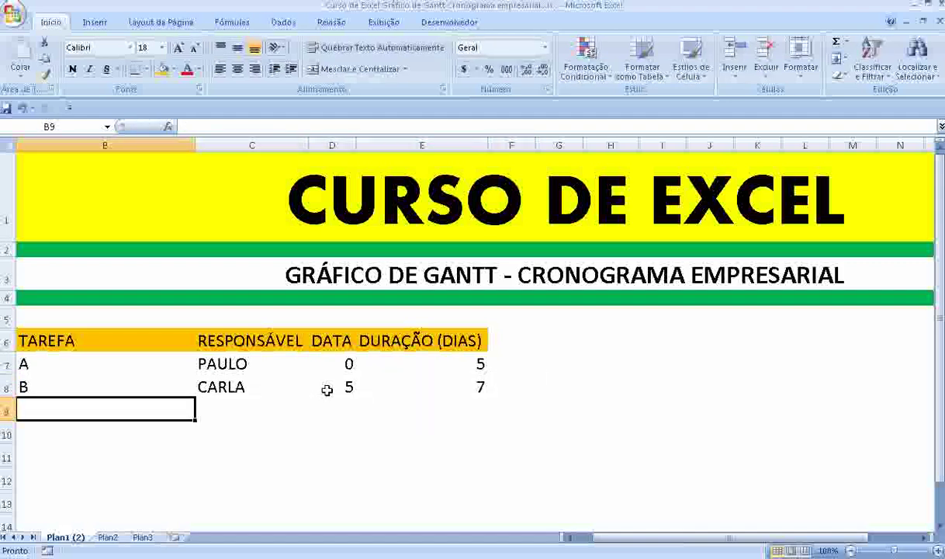
# Enter task C in row 9 with its responsible person, start day 12 and duration 6
pyautogui.write('C')
pyautogui.press('Tab')
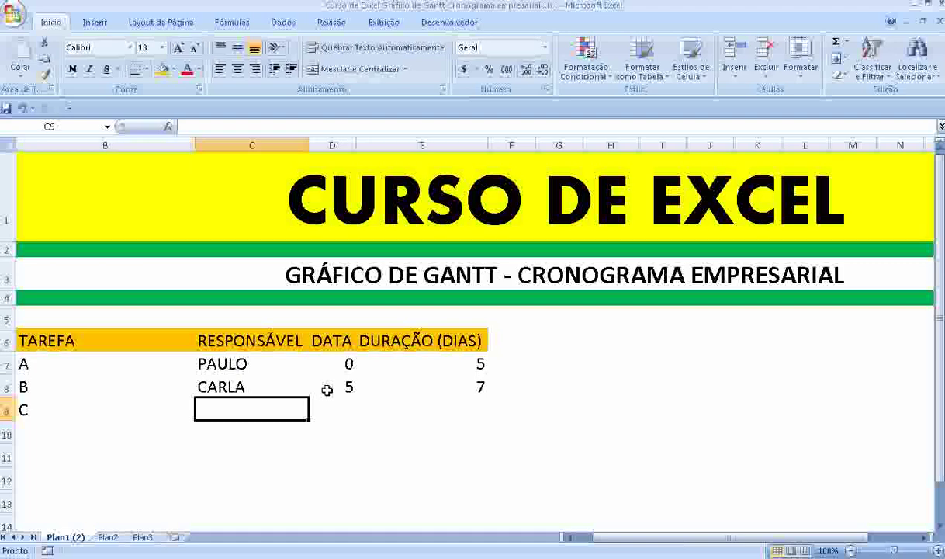
pyautogui.write('JOS')
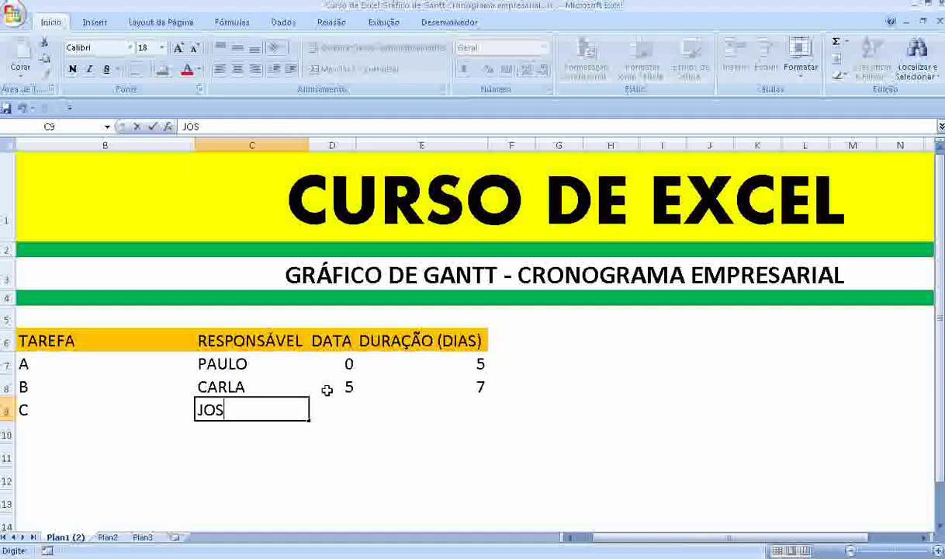
pyautogui.write('É')
pyautogui.press('Tab')
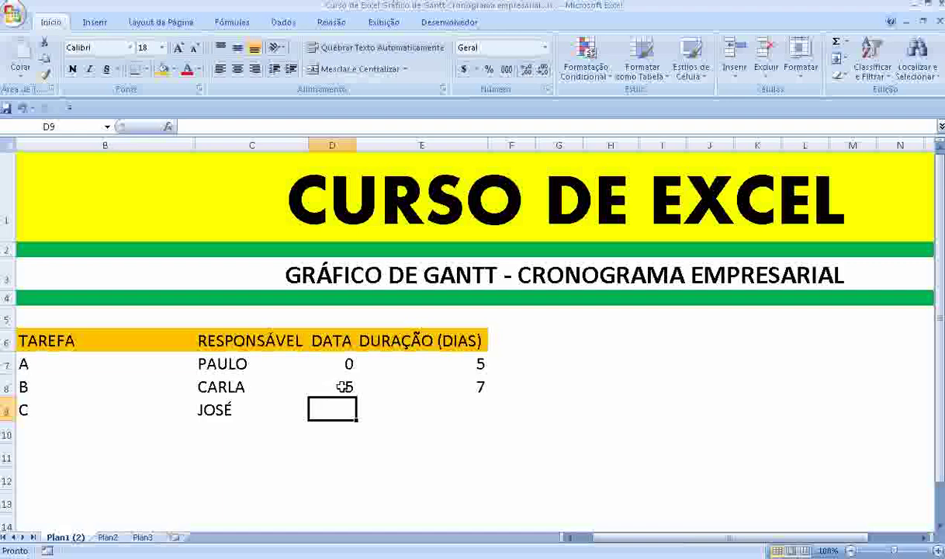
pyautogui.write('1')
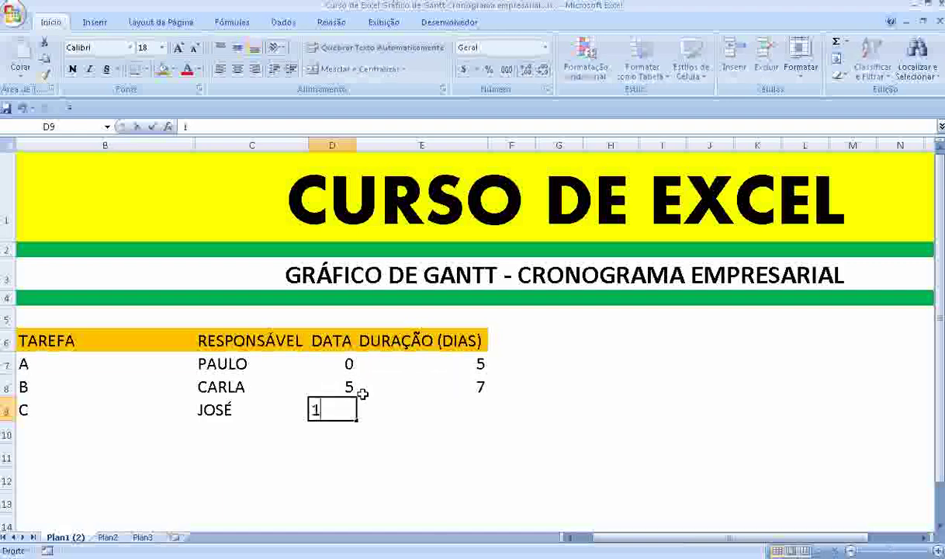
pyautogui.write('2')
pyautogui.press('Tab')
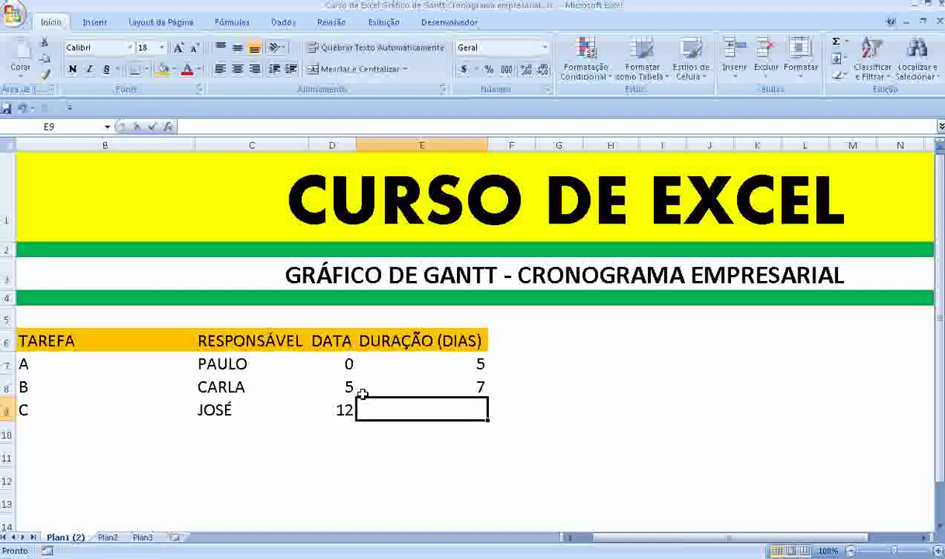
pyautogui.write('6')
pyautogui.press('Return')
pyautogui.press('Left')
pyautogui.press('Left')
pyautogui.press('Left')
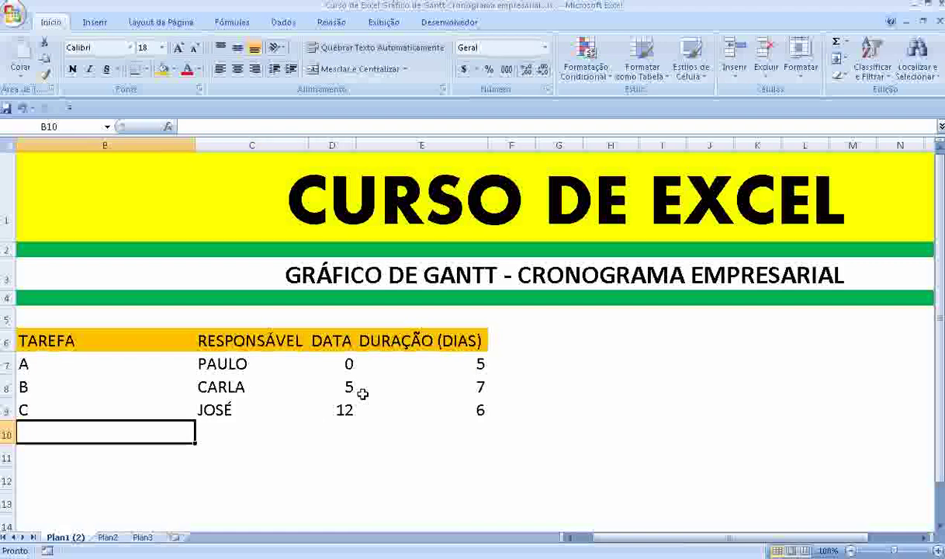
# Enter task D in row 10 with its responsible person, start day 2 and duration 10
pyautogui.write('D')
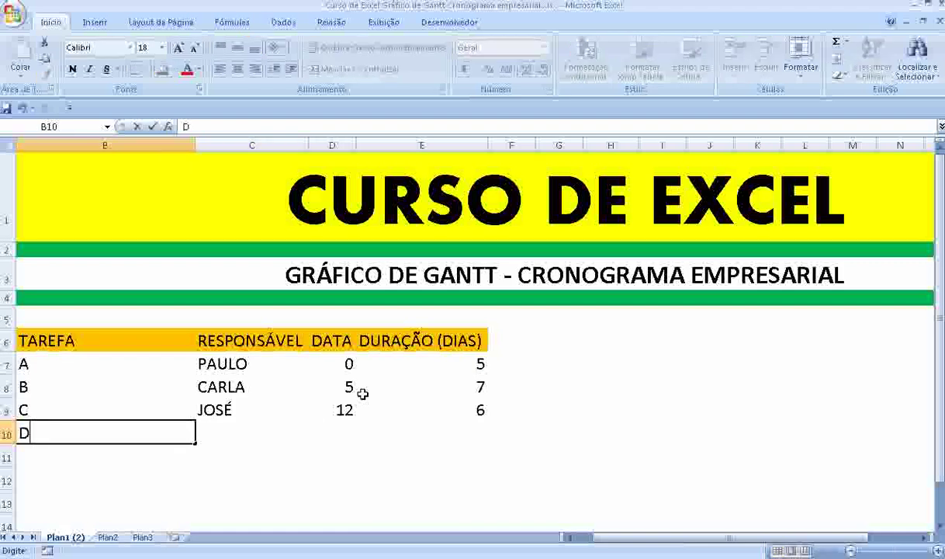
pyautogui.press('Tab')
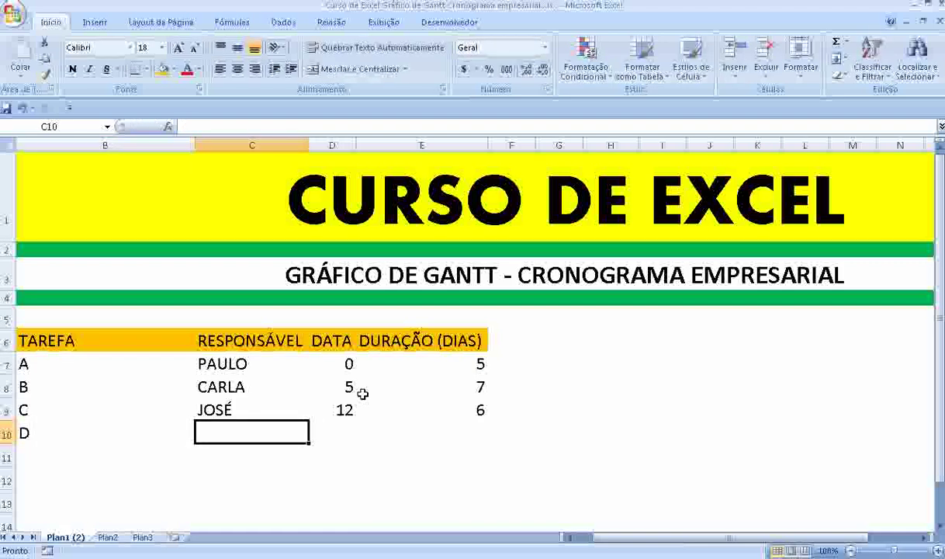
pyautogui.write('JUVE')
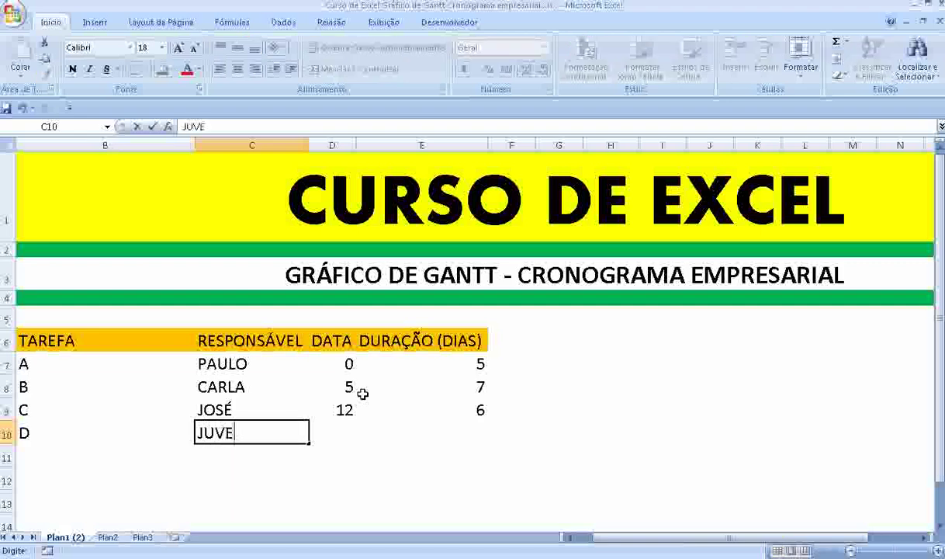
pyautogui.write('NAL')
pyautogui.press('Tab')
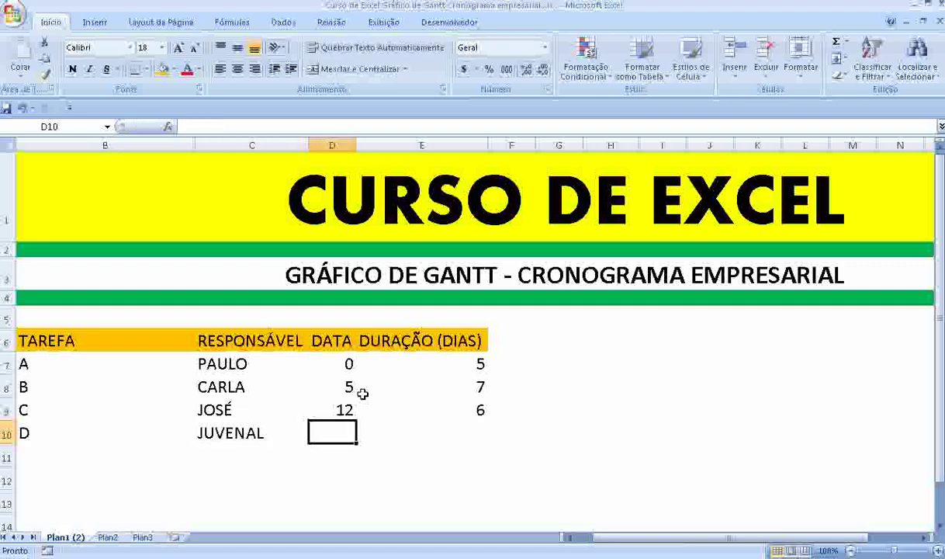
pyautogui.write('2')
pyautogui.press('Tab')
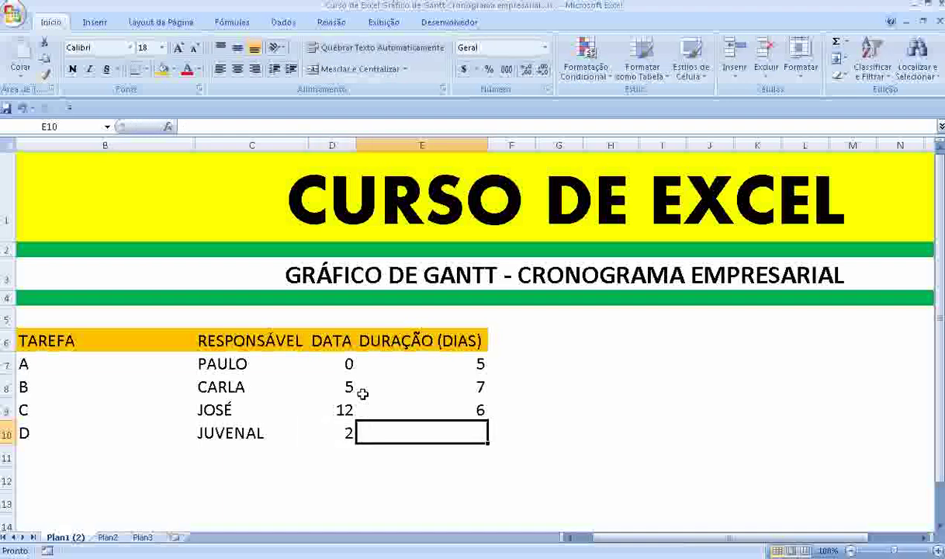
pyautogui.write('1')
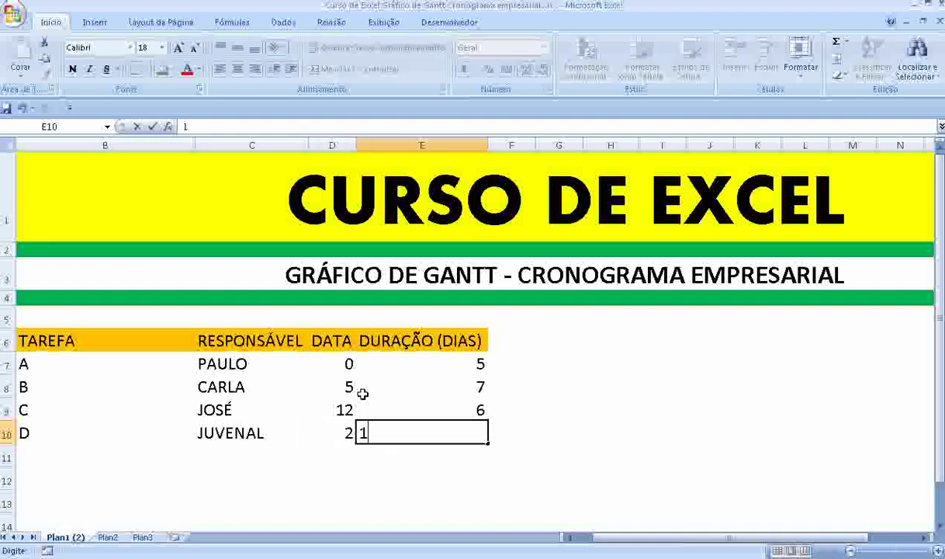
pyautogui.write('0')
pyautogui.press('Return')
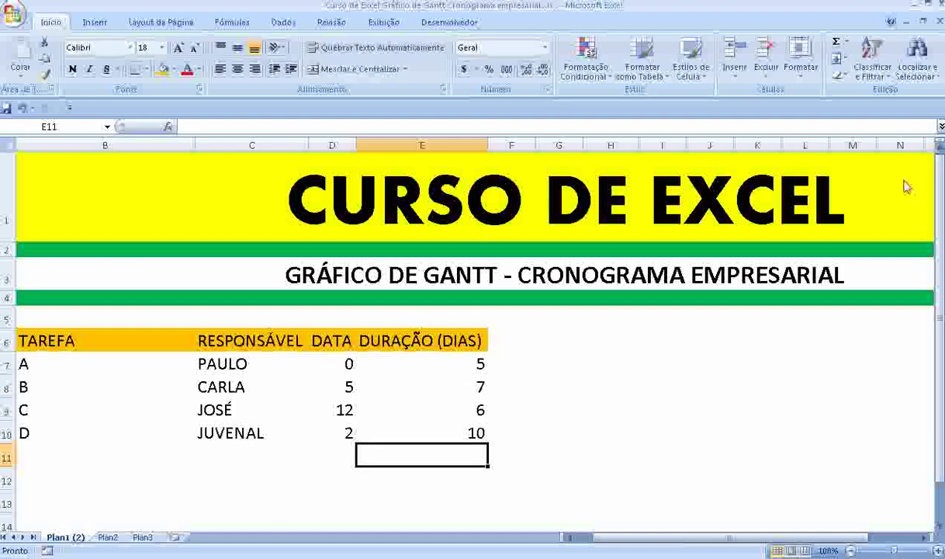
# Select D7:E10 and insert a 2D stacked bar chart (Barras Empilhadas)
pyautogui.click(322, 364)
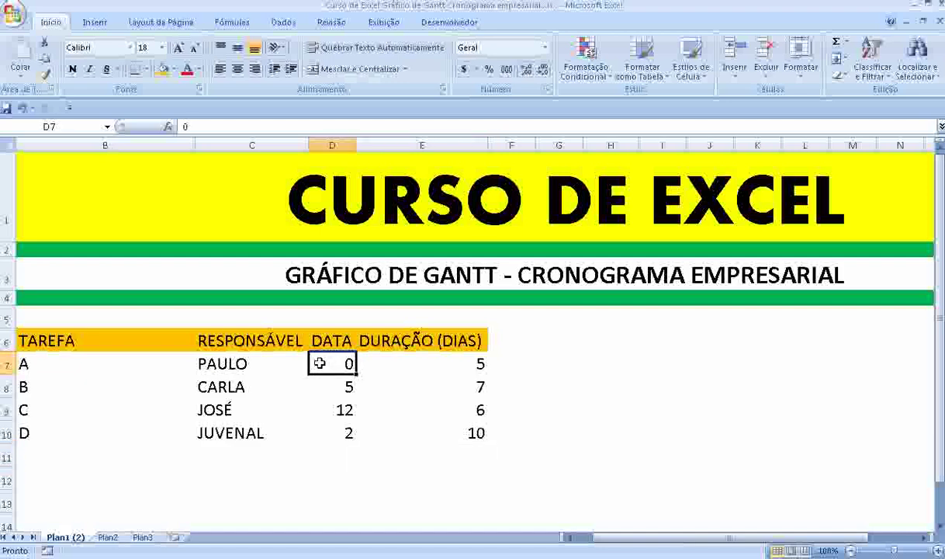
pyautogui.moveTo(321, 364); pyautogui.dragTo(472, 435)
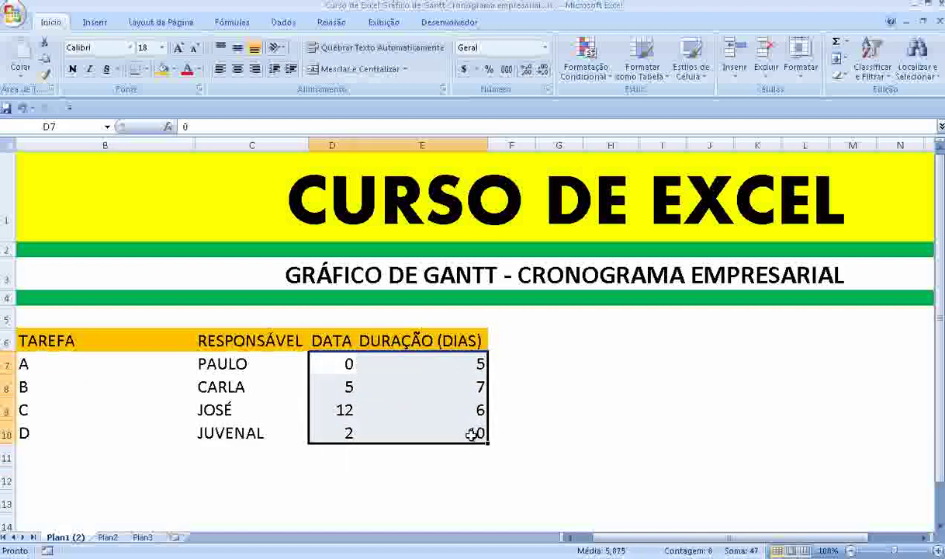
pyautogui.click(92, 25)
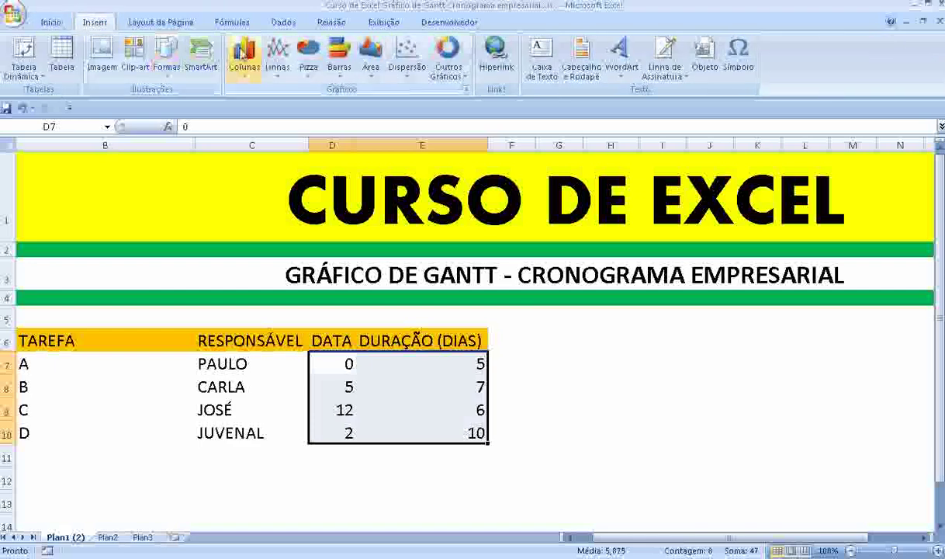
pyautogui.click(338, 72)
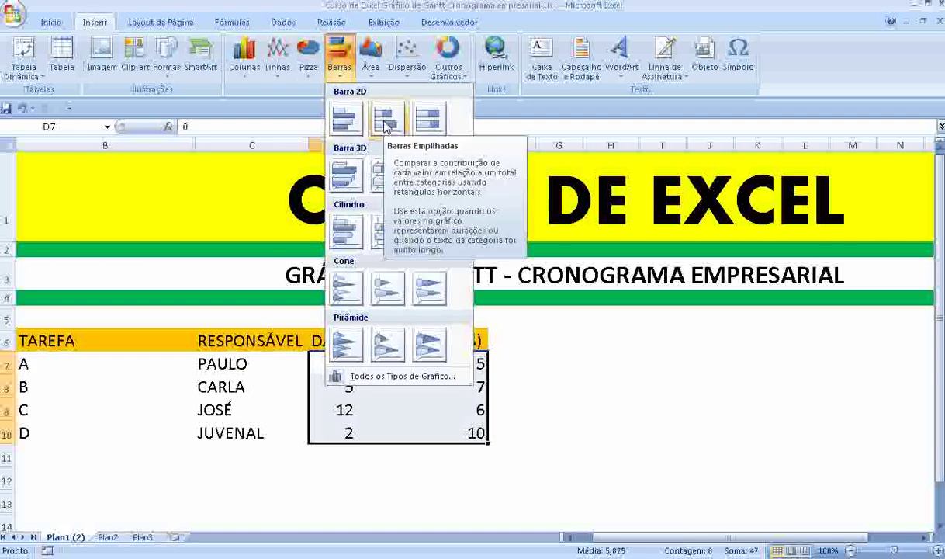
pyautogui.click(387, 123)
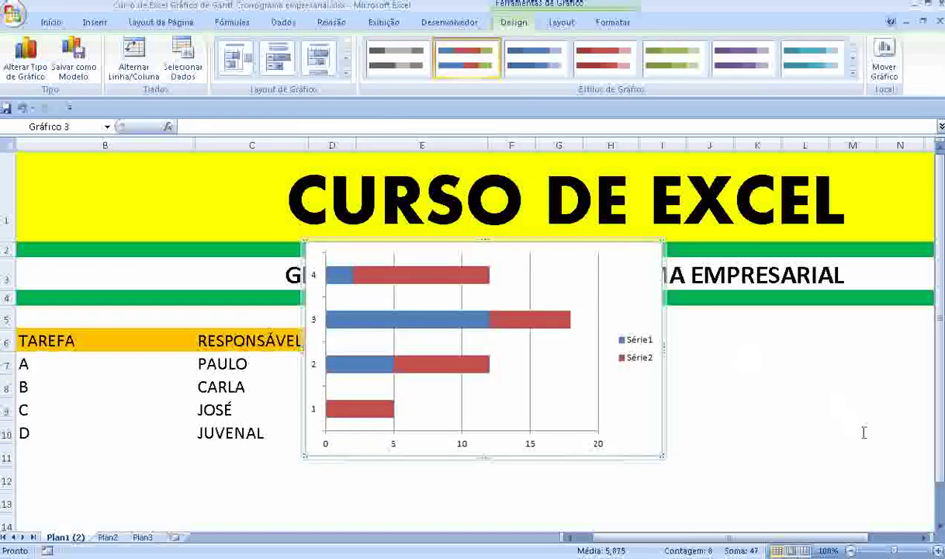
# Drag the whole chart down below the task table, to around rows 14–27
pyautogui.click(939, 504)
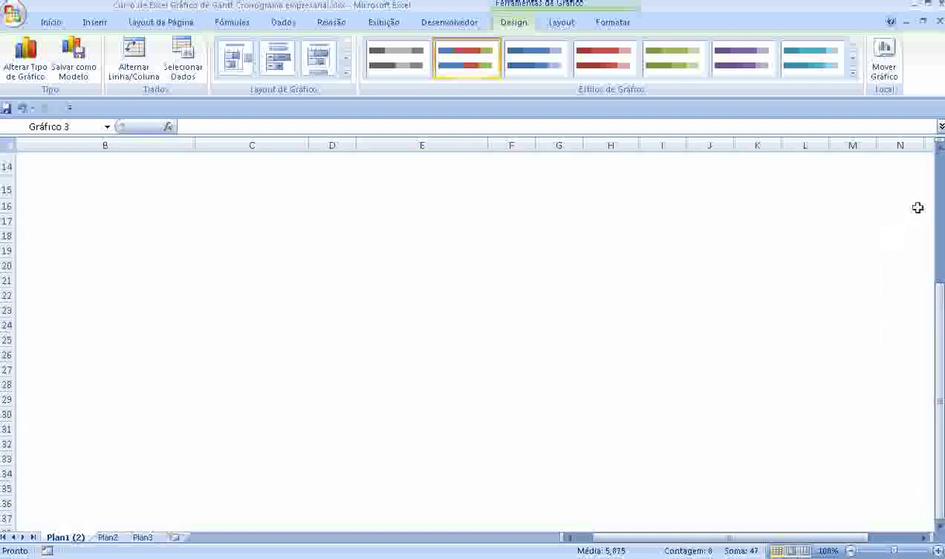
pyautogui.click(940, 183)
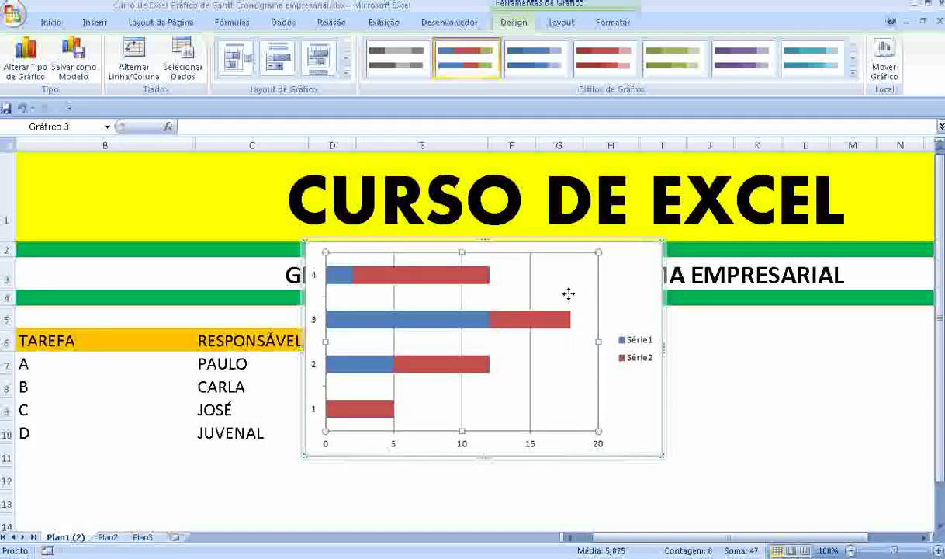
pyautogui.click(610, 274)
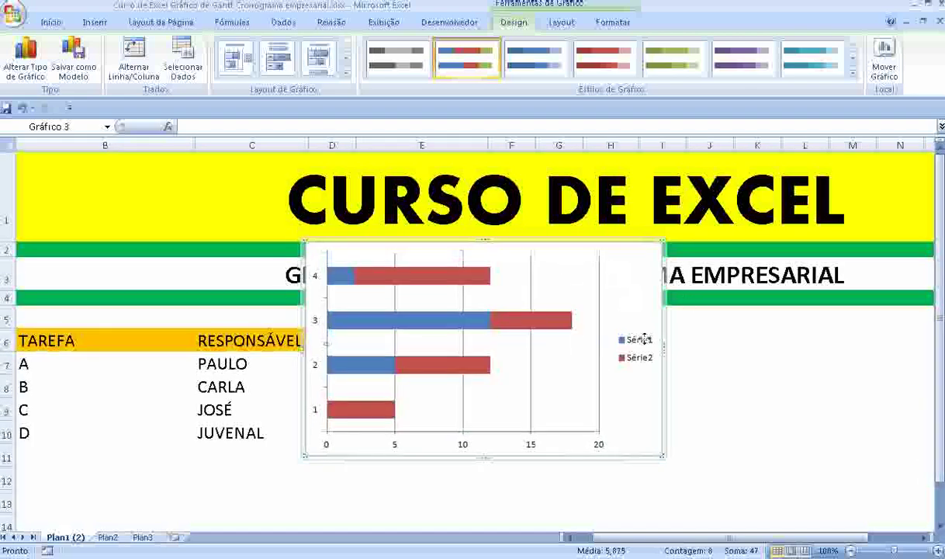
pyautogui.moveTo(667, 417); pyautogui.dragTo(712, 558)
pyautogui.scroll(-3, 683, 360)
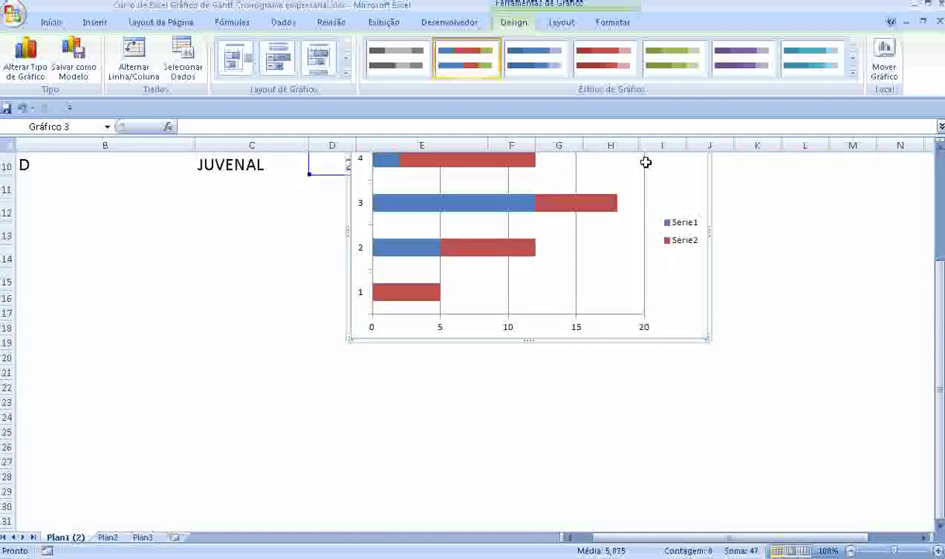
pyautogui.moveTo(671, 175); pyautogui.dragTo(666, 302)
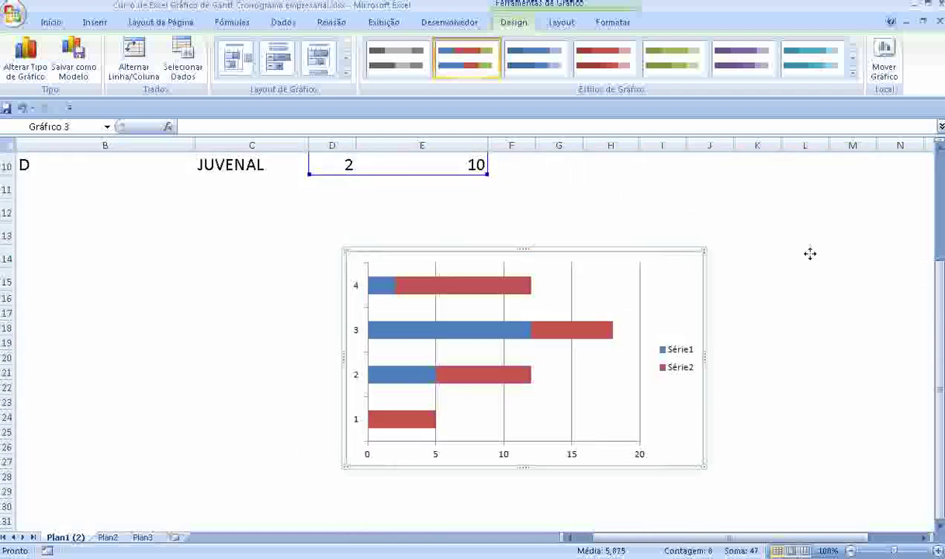
pyautogui.click(939, 147)
pyautogui.click(939, 148)
pyautogui.click(939, 147)
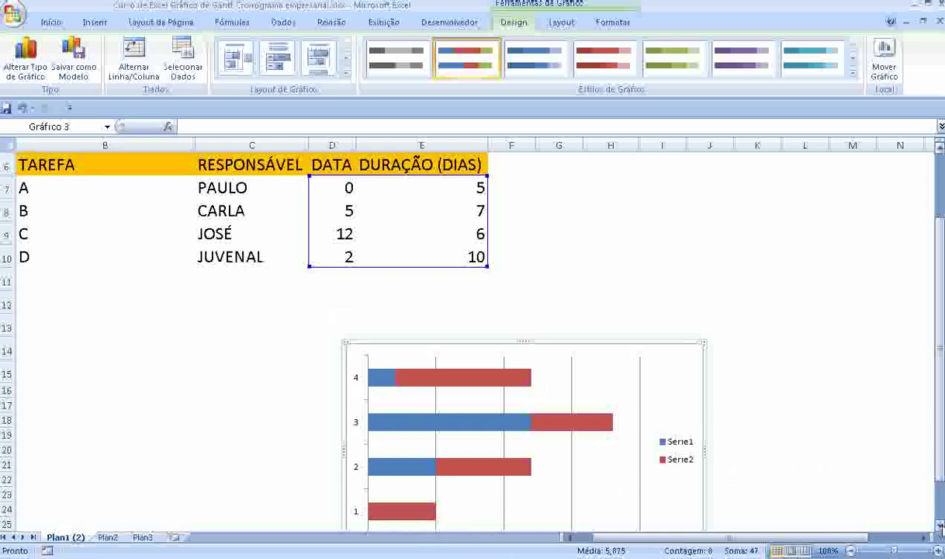
pyautogui.scroll(-2, 437, 534)
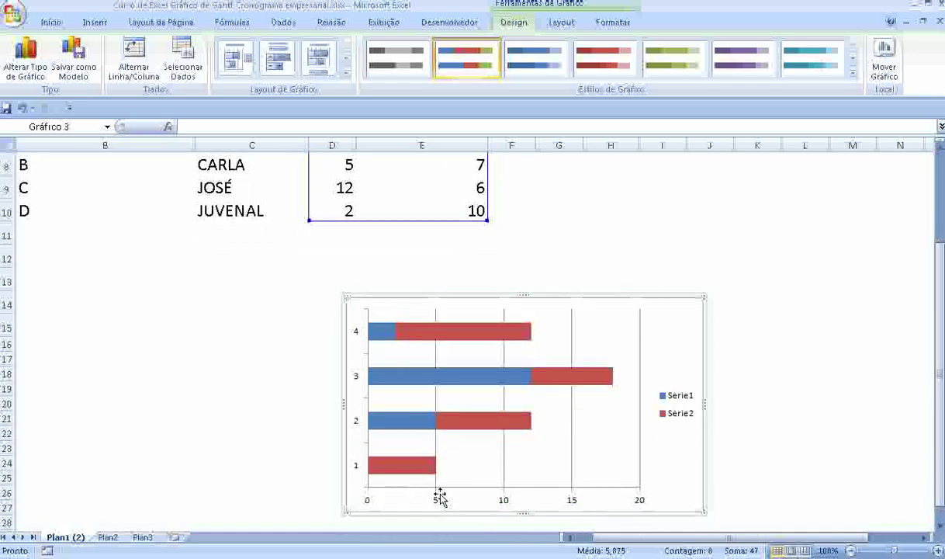
pyautogui.scroll(1, 447, 344)
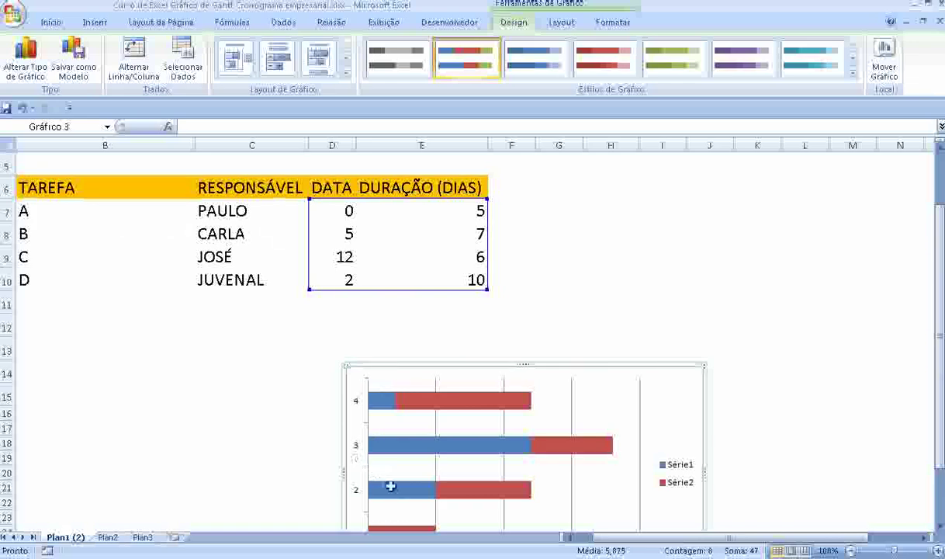
pyautogui.scroll(-1, 482, 472)
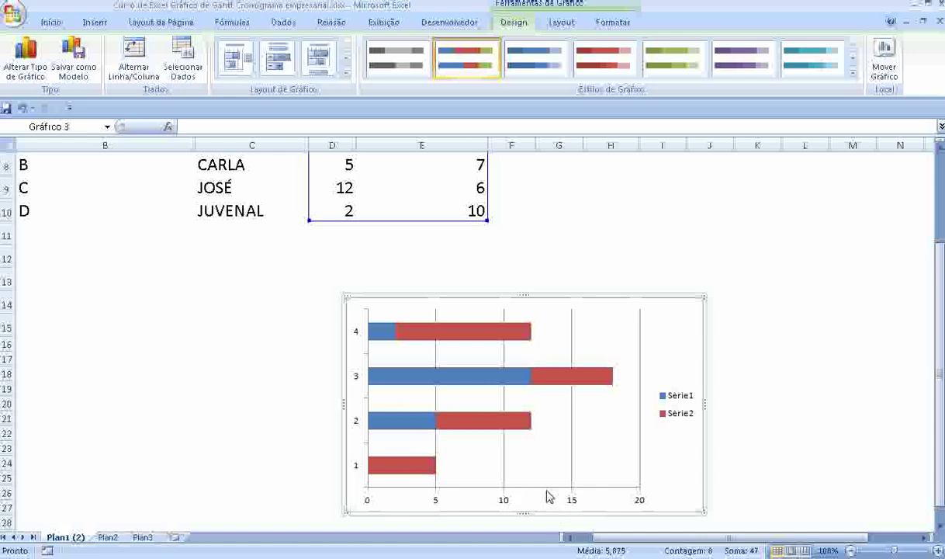
# Delete the chart legend and set the task axis to Categorias em ordem inversa
pyautogui.click(686, 405)
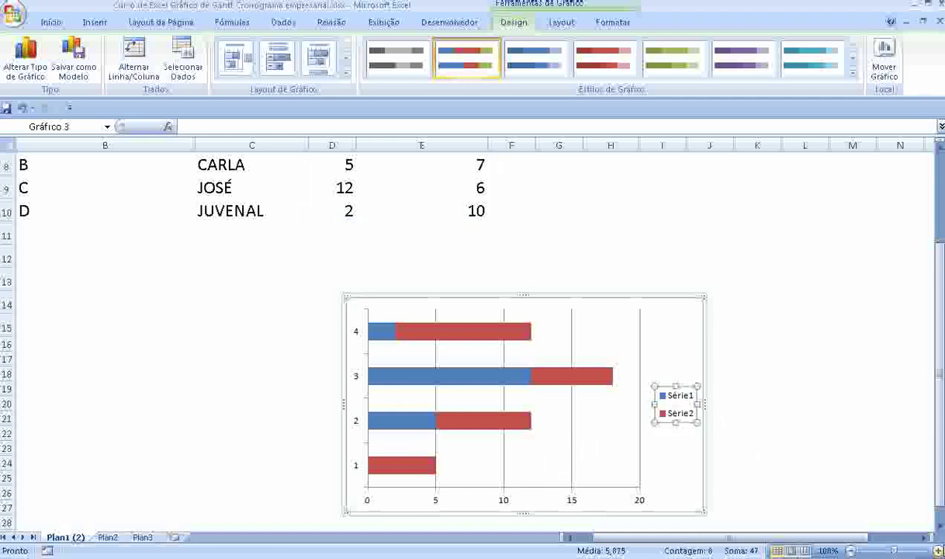
pyautogui.press('Delete')
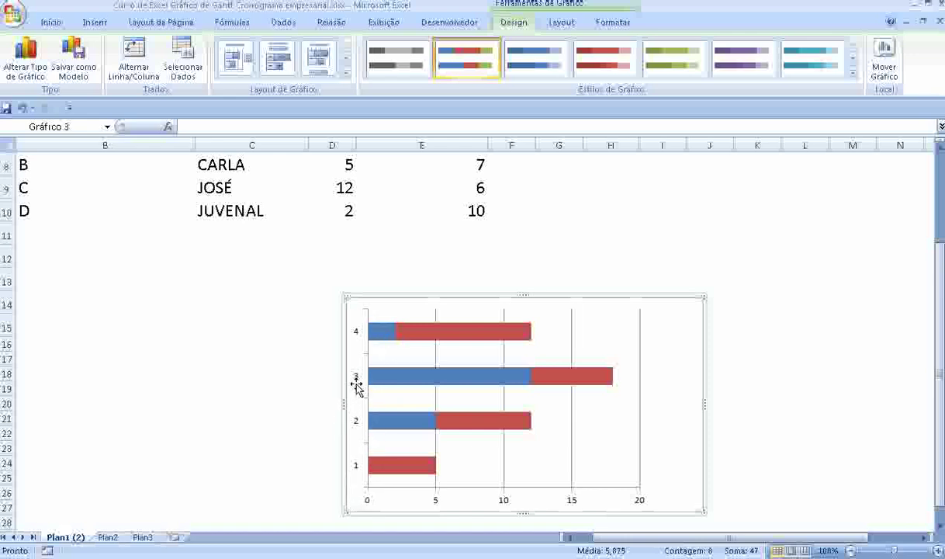
pyautogui.click(356, 380)
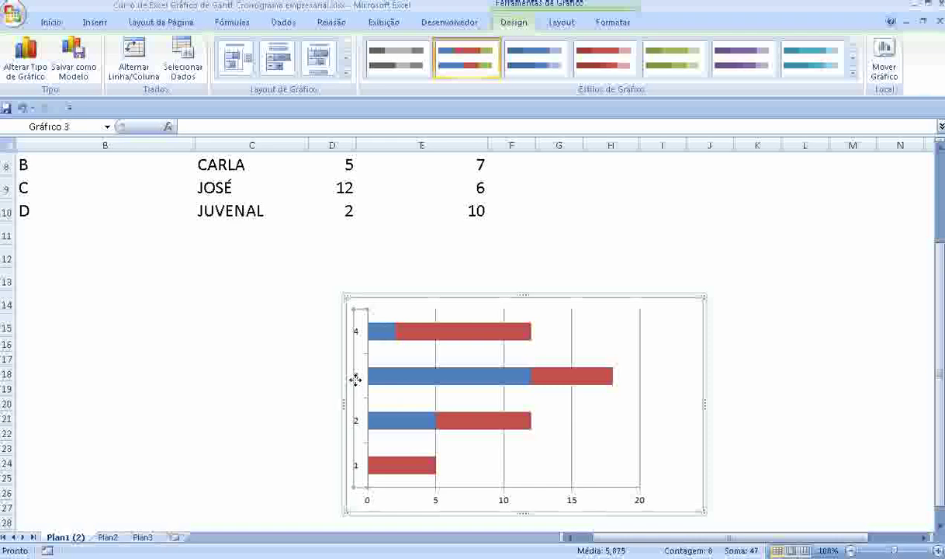
pyautogui.rightClick(355, 380)
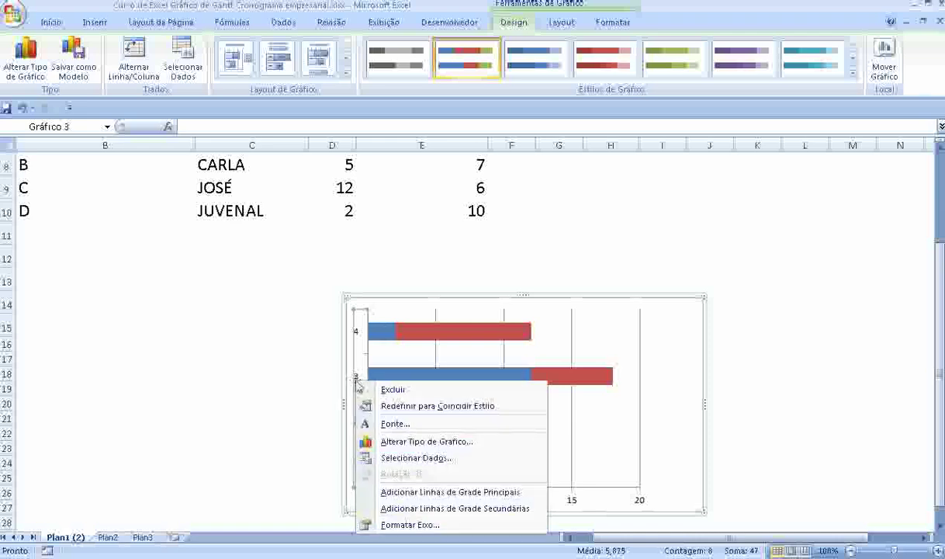
pyautogui.click(410, 526)
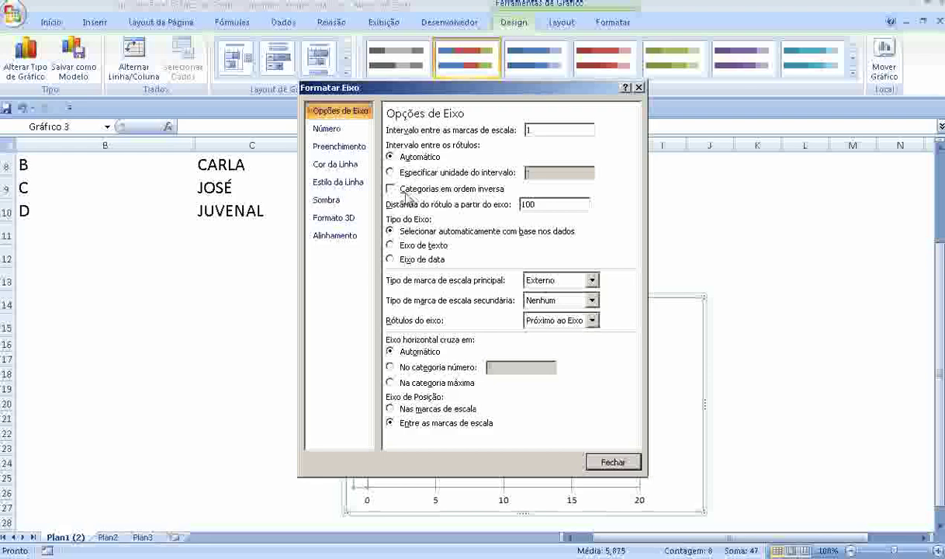
pyautogui.click(391, 189)
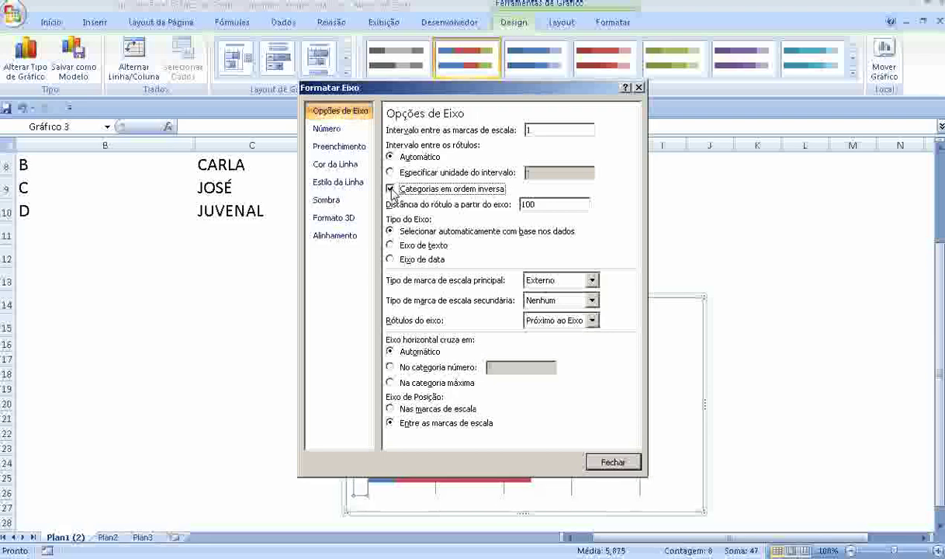
pyautogui.click(611, 463)
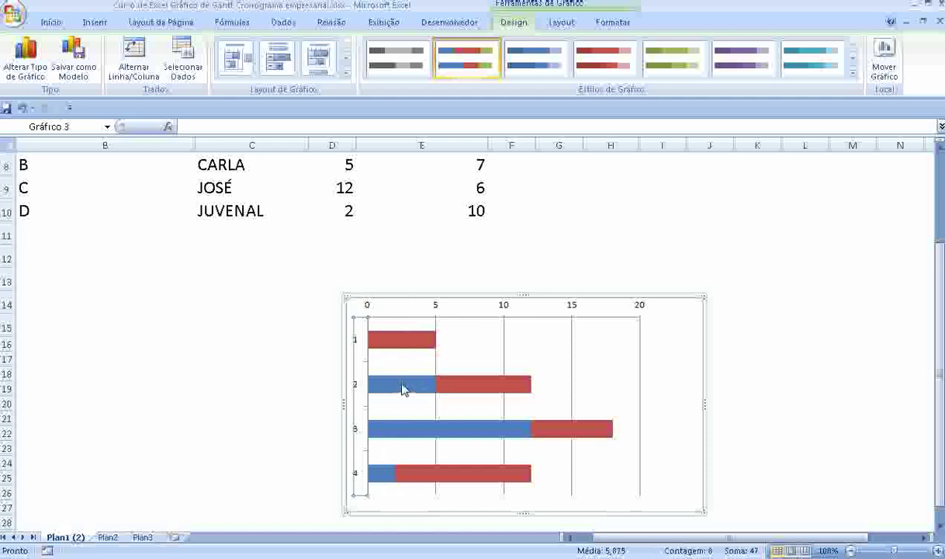
# Give the blue start-day series Sem preenchimento so only the red duration bars show
pyautogui.click(402, 385)
pyautogui.rightClick(402, 385)
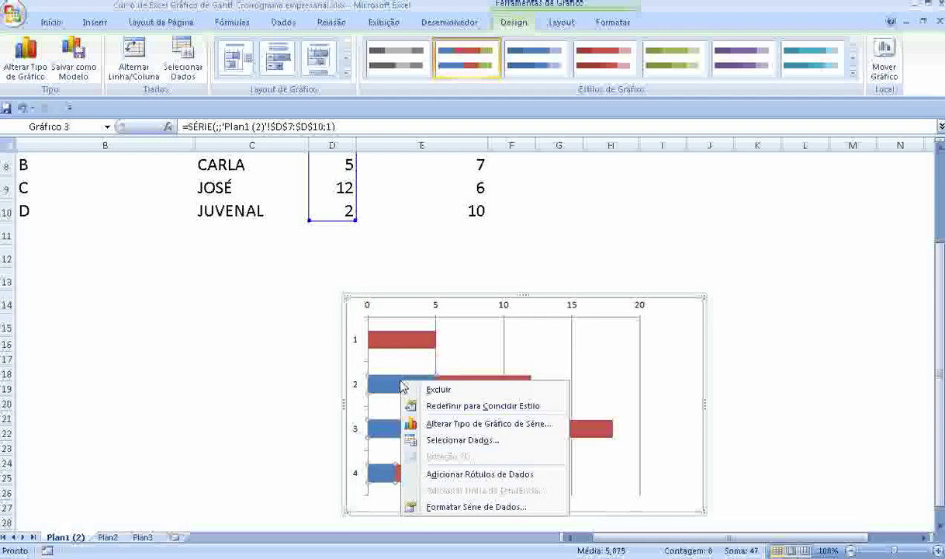
pyautogui.click(490, 508)
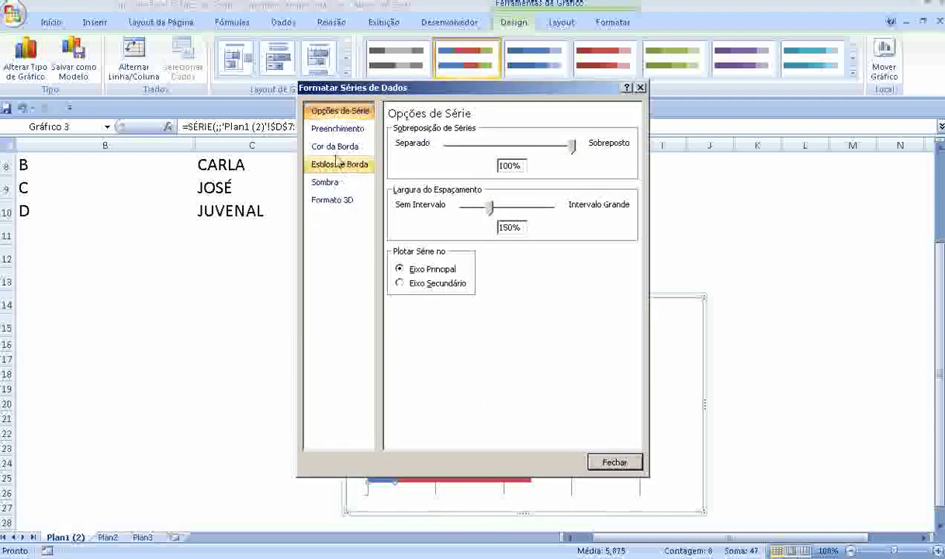
pyautogui.click(336, 129)
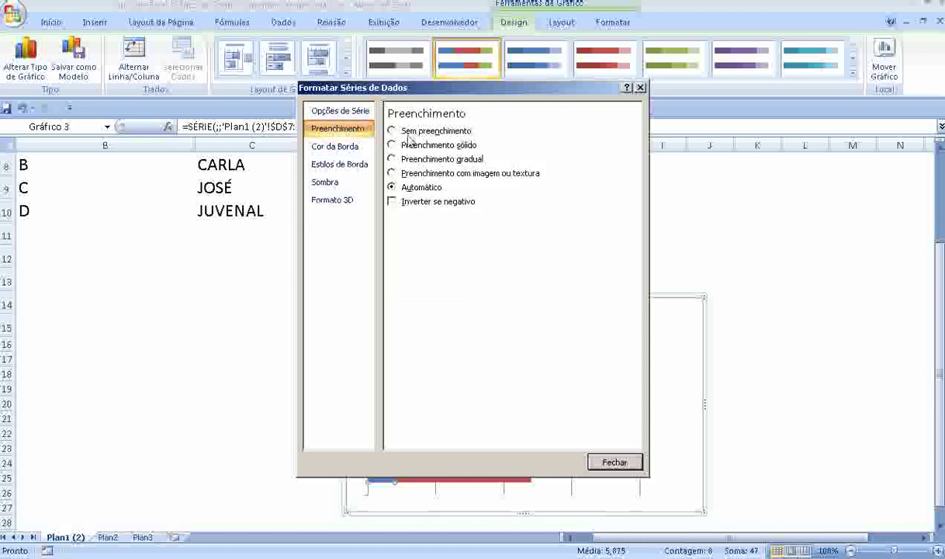
pyautogui.click(392, 132)
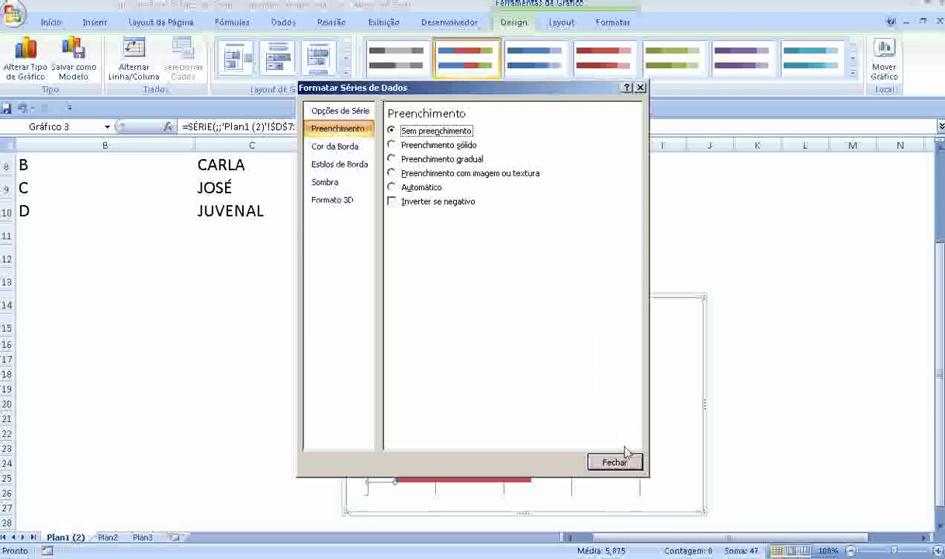
pyautogui.click(597, 461)
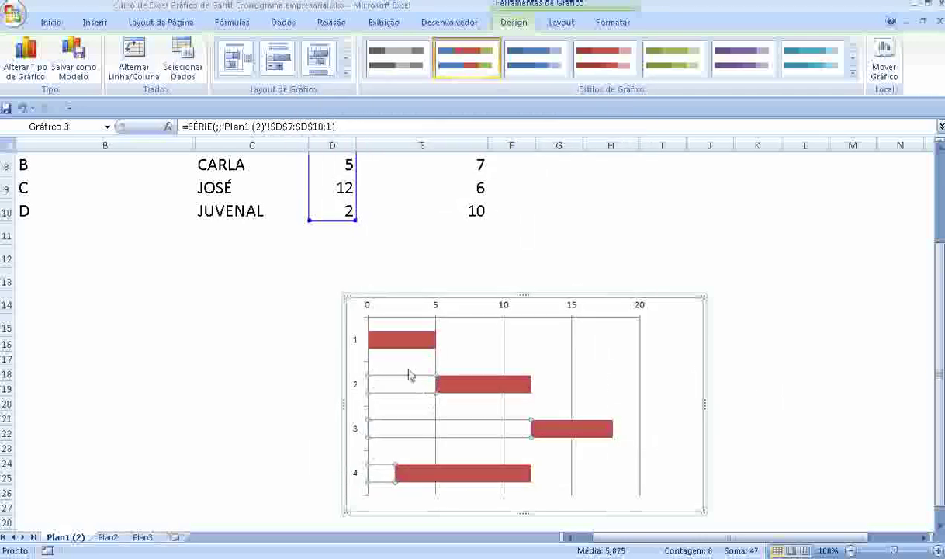
pyautogui.click(402, 408)
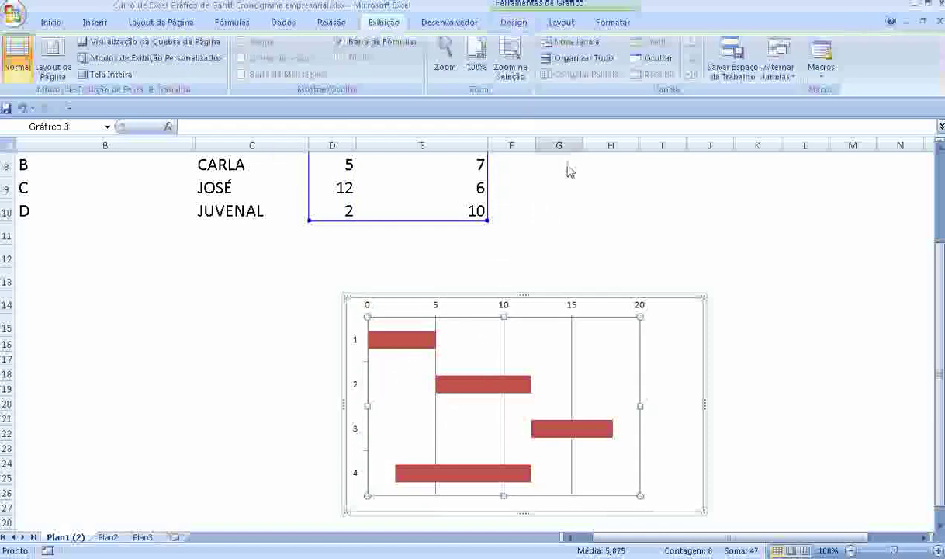
pyautogui.scroll(2, 495, 93)
pyautogui.click(939, 144)
pyautogui.click(939, 145)
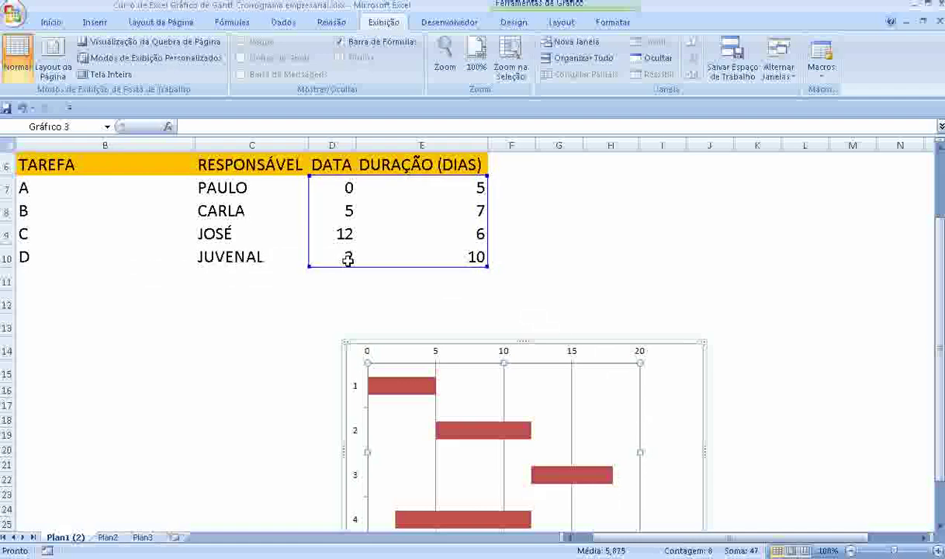
pyautogui.scroll(-1, 384, 317)
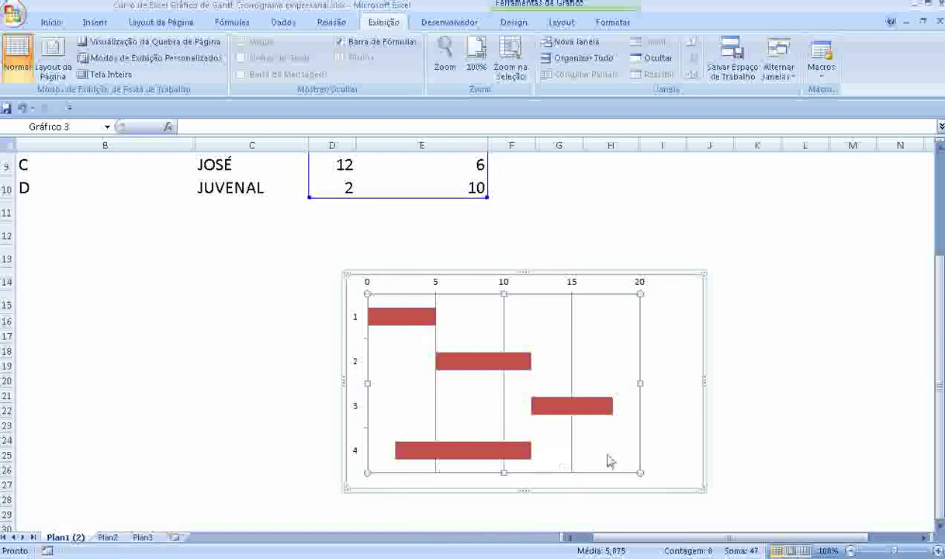
pyautogui.click(506, 290)
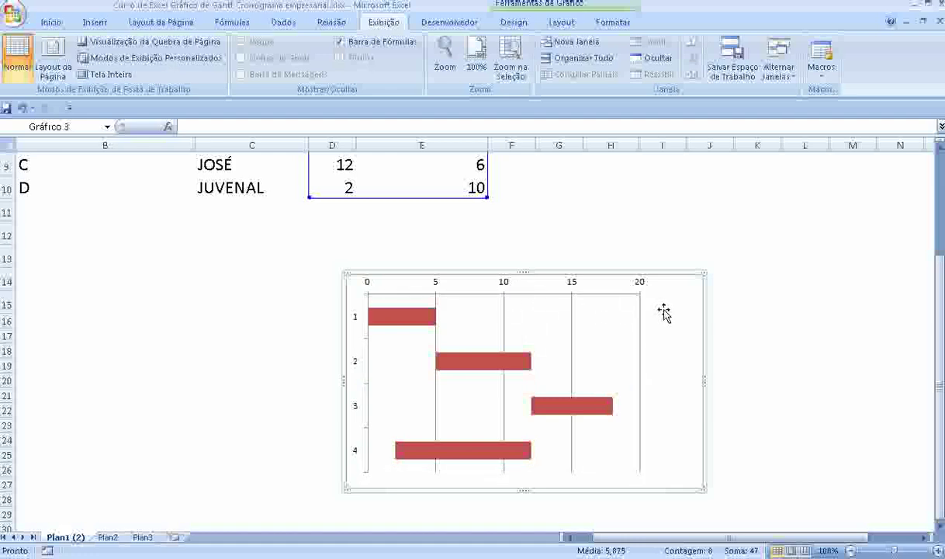
pyautogui.scroll(1, 590, 326)
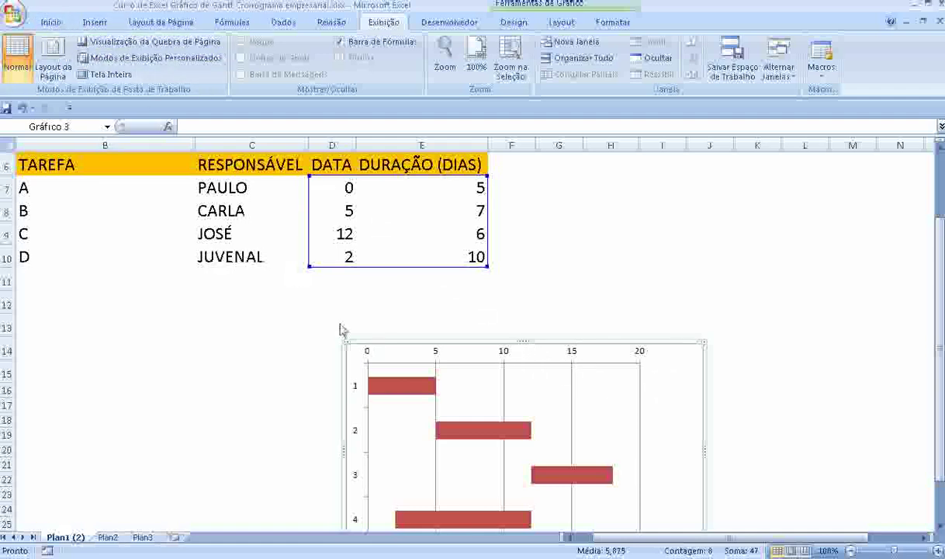
pyautogui.click(607, 417)
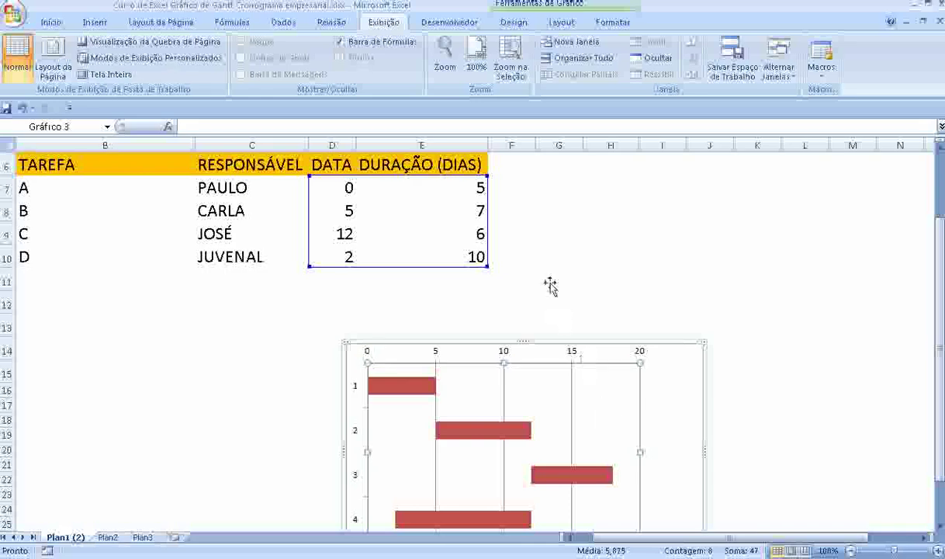
# Add a Título Abaixo do Eixo to the horizontal day axis reading DIA
pyautogui.click(514, 22)
pyautogui.click(562, 23)
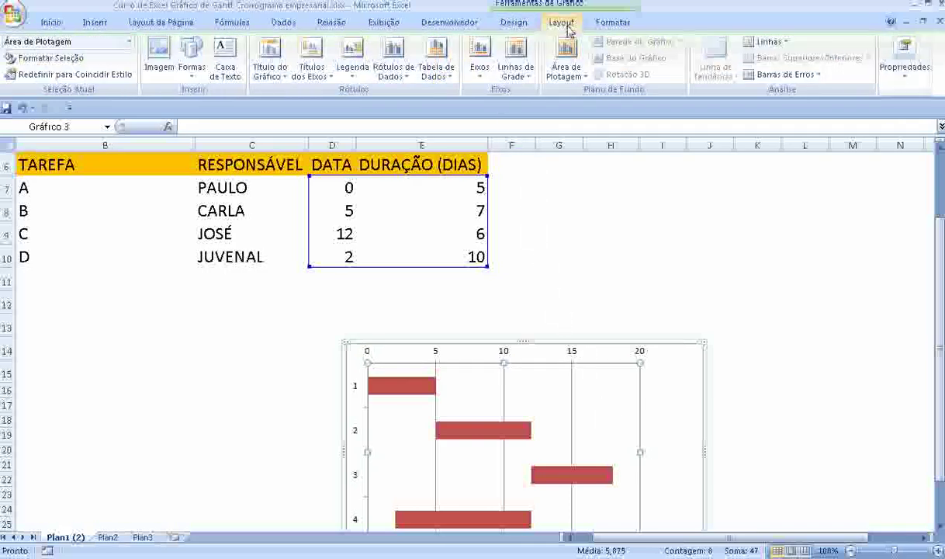
pyautogui.click(324, 81)
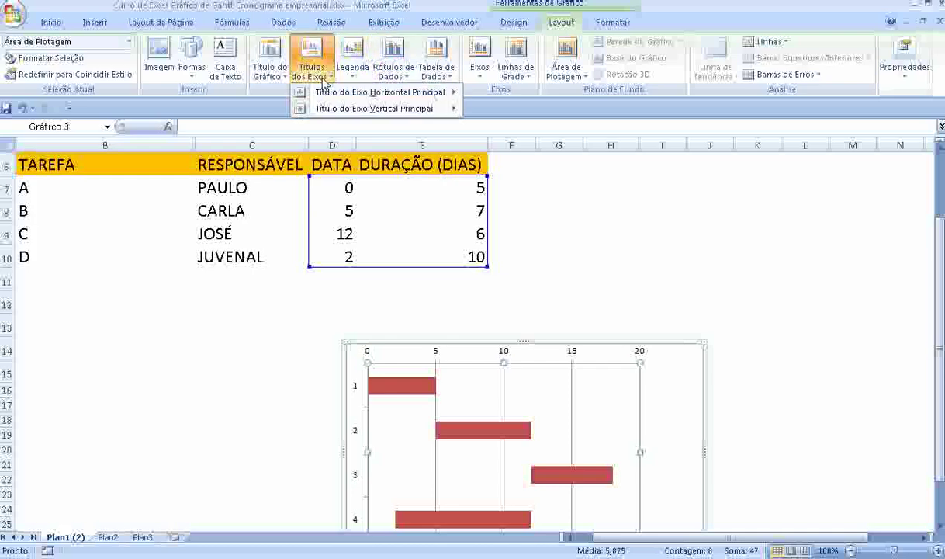
pyautogui.moveTo(369, 94)
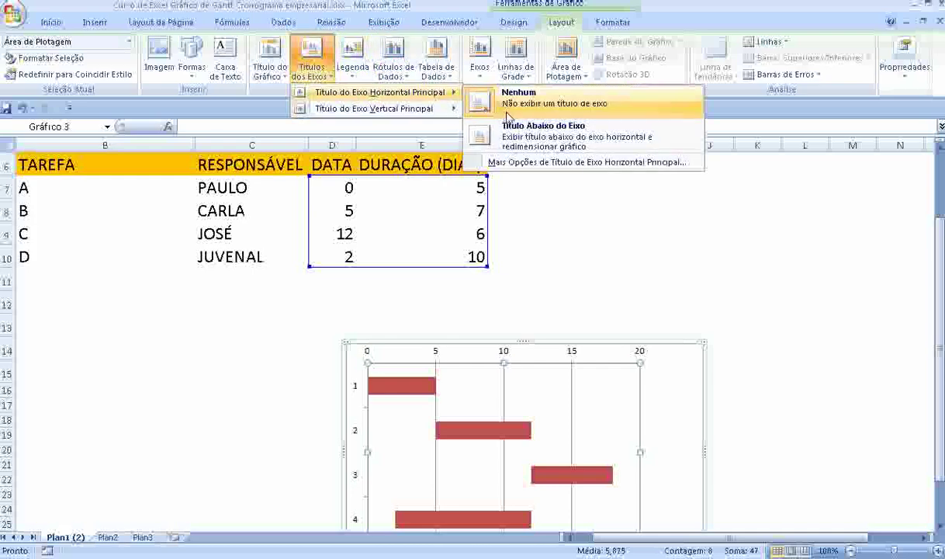
pyautogui.click(535, 135)
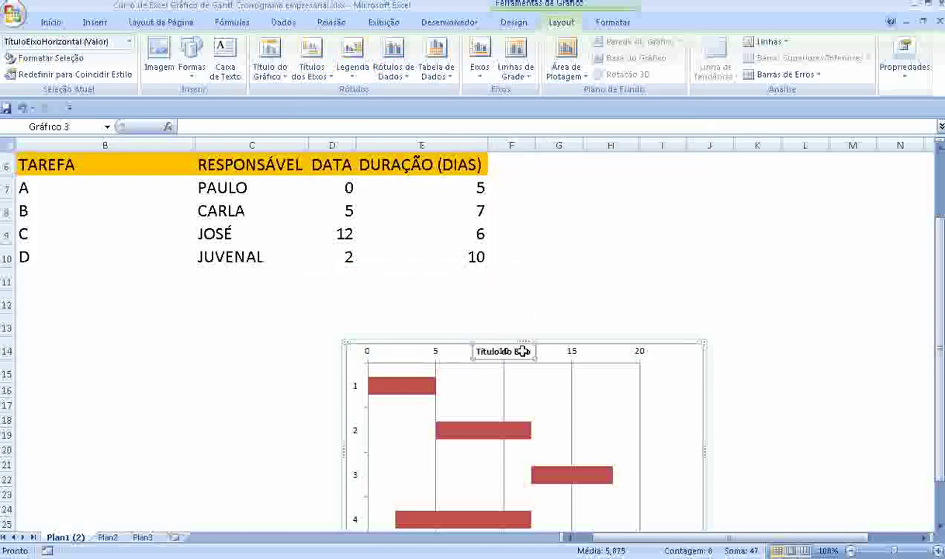
pyautogui.moveTo(533, 351); pyautogui.dragTo(479, 353)
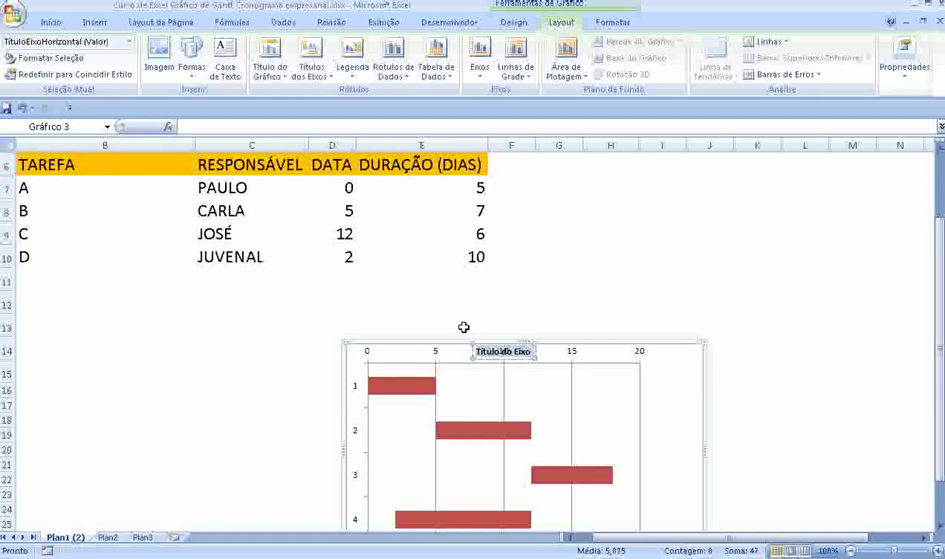
pyautogui.write('dIAS')
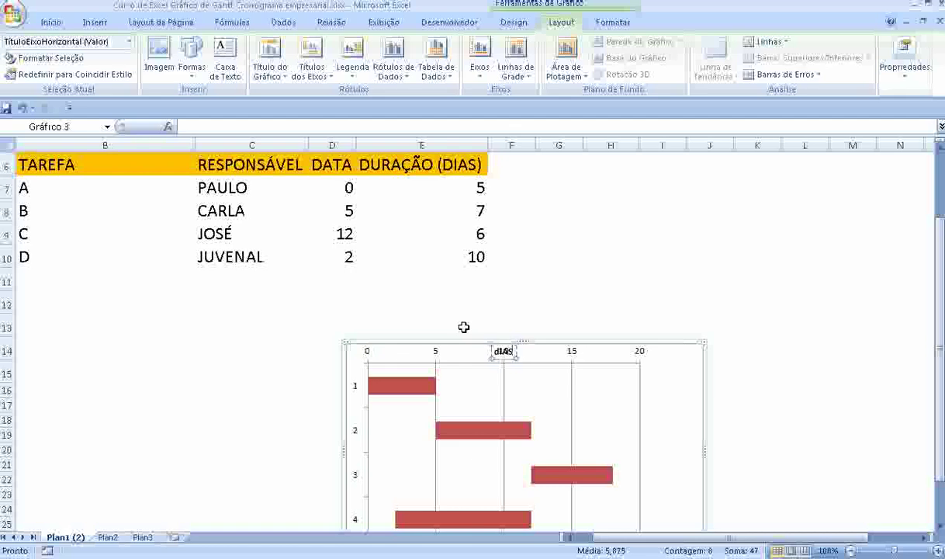
pyautogui.write('D')
pyautogui.press('BackSpace')
pyautogui.press('BackSpace')
pyautogui.press('BackSpace')
pyautogui.press('BackSpace')
pyautogui.press('BackSpace')
pyautogui.write('DIA')
pyautogui.click(556, 300)
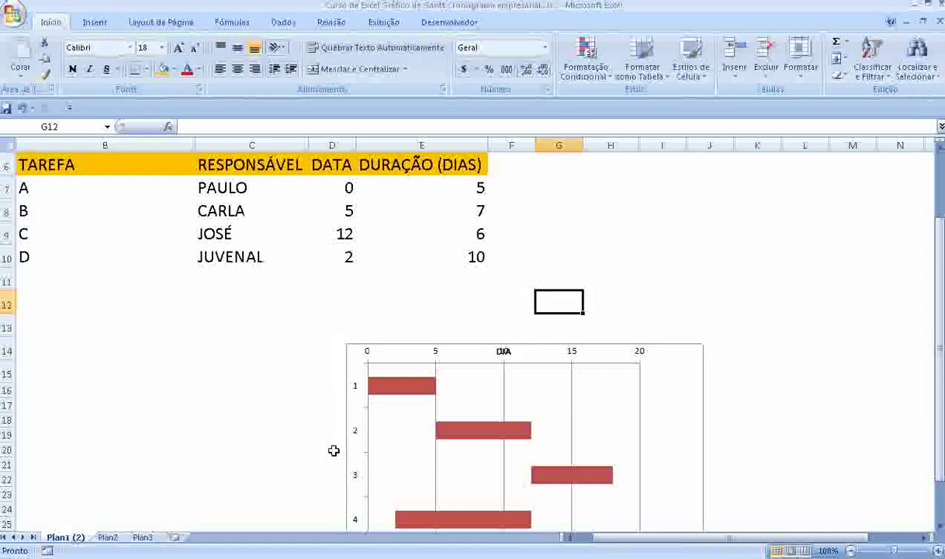
# Add a rotated title TAREFA to the vertical task axis
pyautogui.click(356, 435)
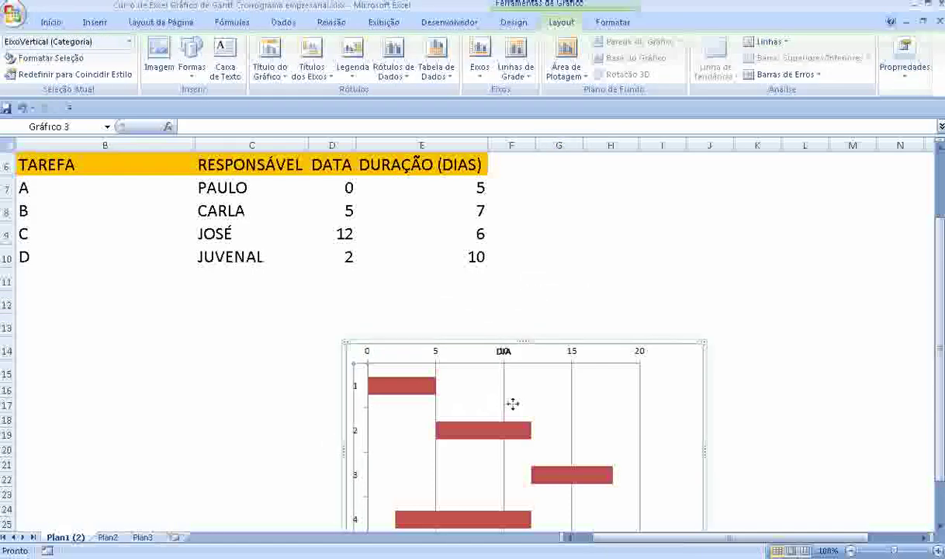
pyautogui.click(547, 377)
pyautogui.click(312, 71)
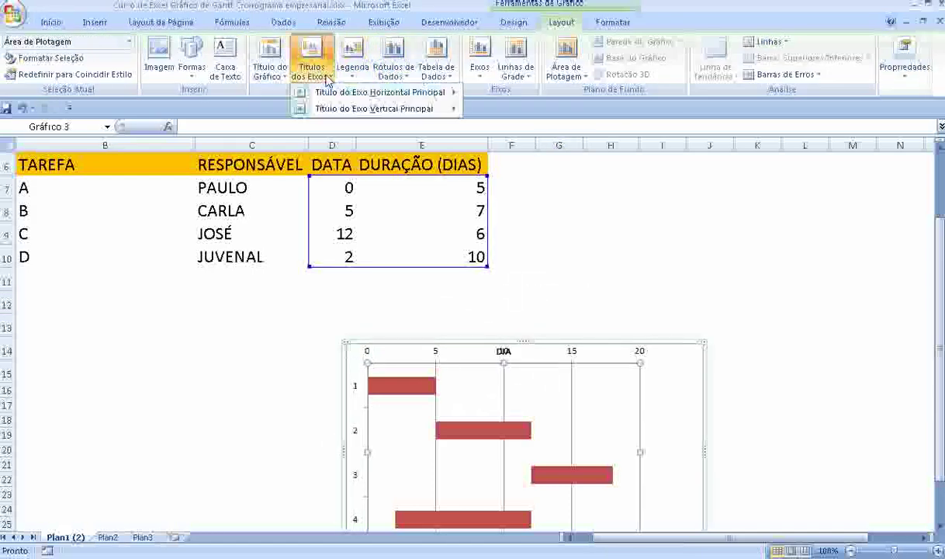
pyautogui.moveTo(368, 112)
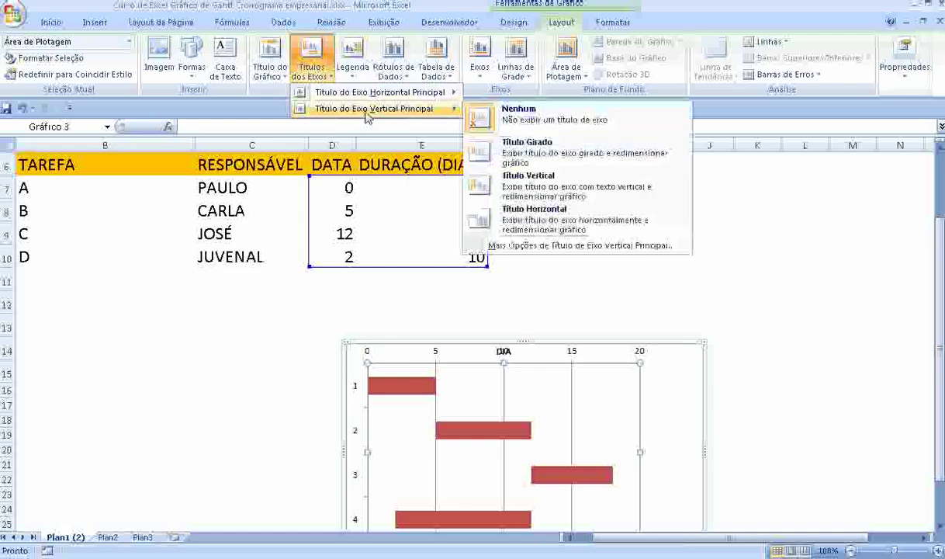
pyautogui.click(545, 148)
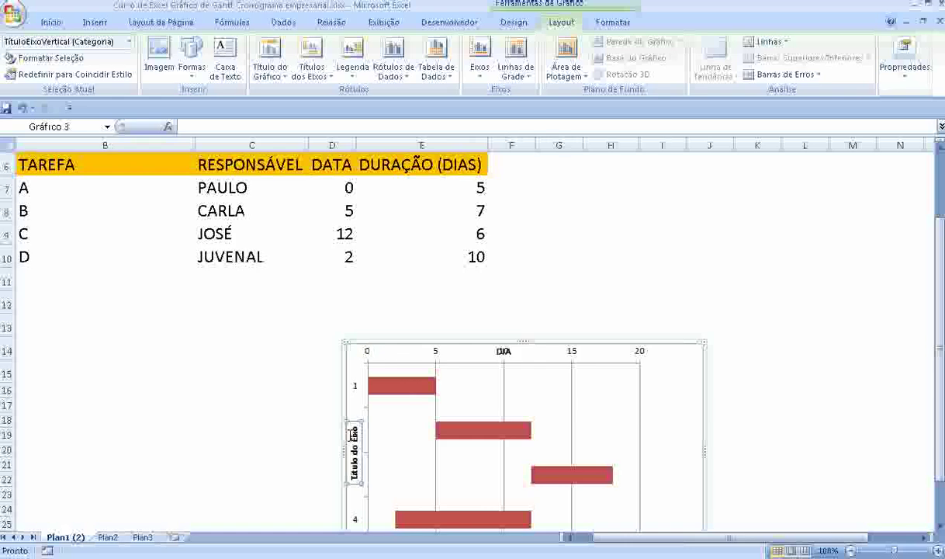
pyautogui.write('TAREFA')
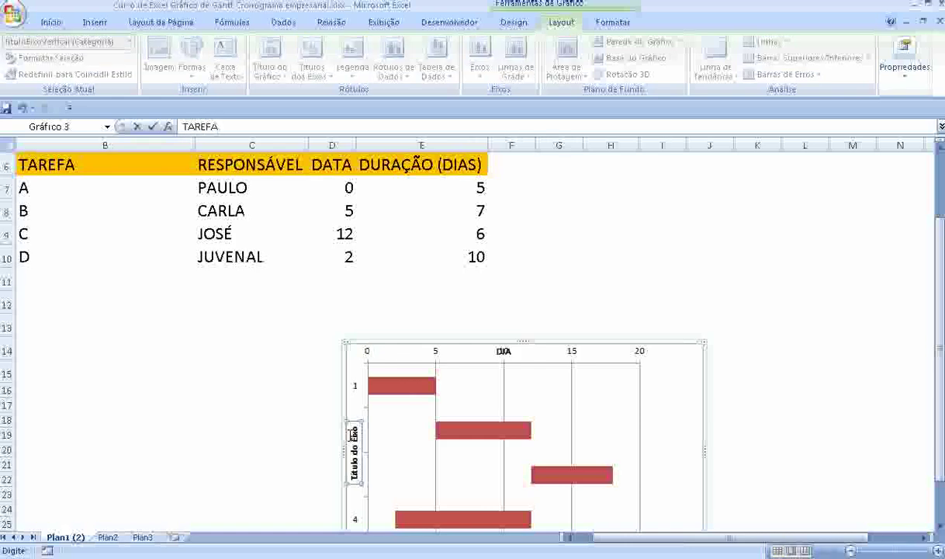
pyautogui.click(512, 298)
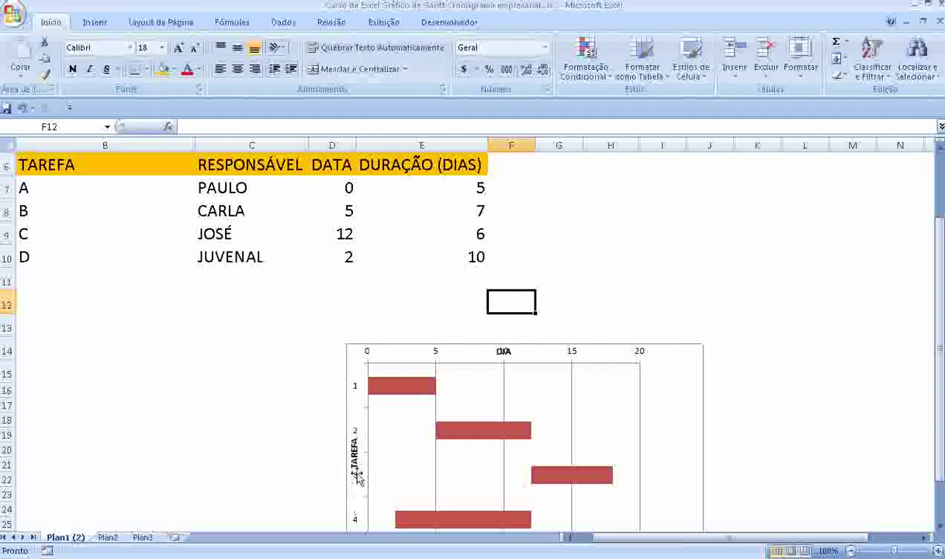
pyautogui.scroll(-1, 741, 389)
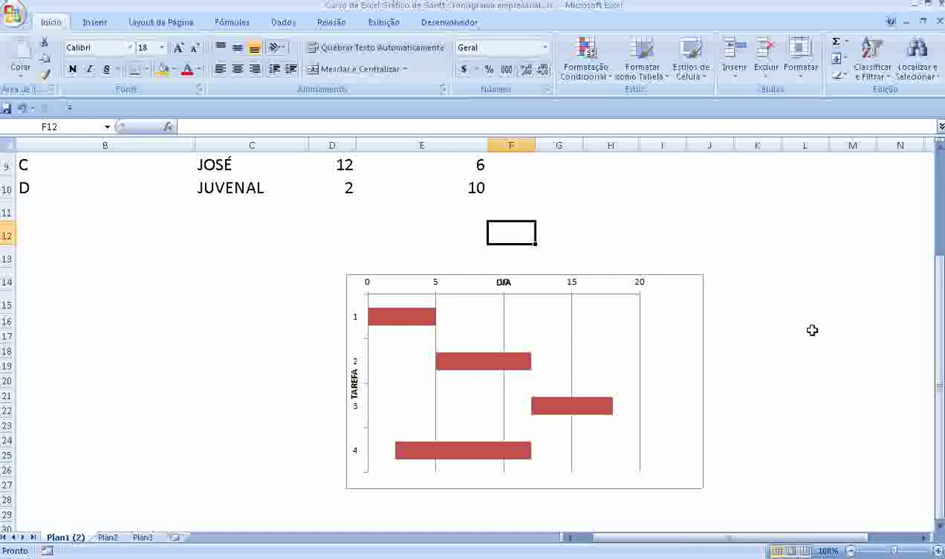
pyautogui.scroll(1, 811, 330)
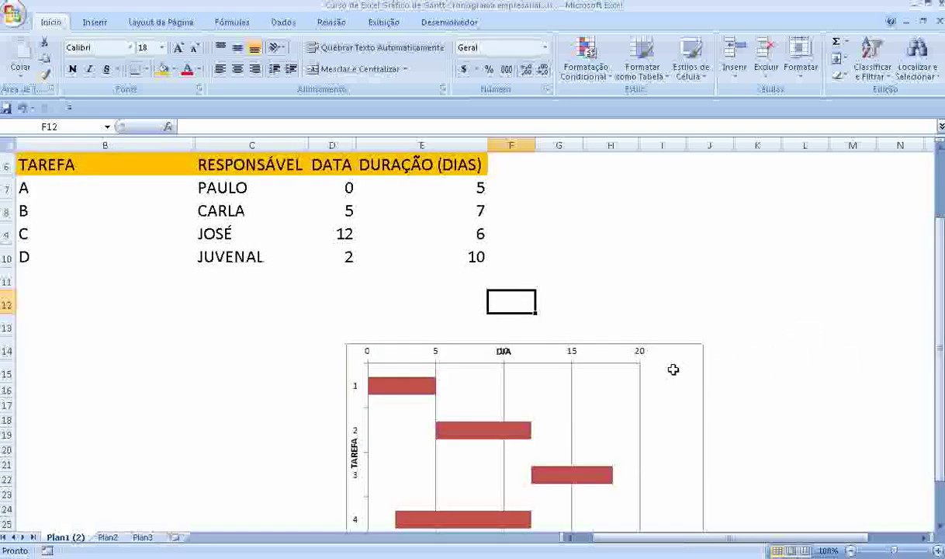
pyautogui.scroll(-1, 741, 359)
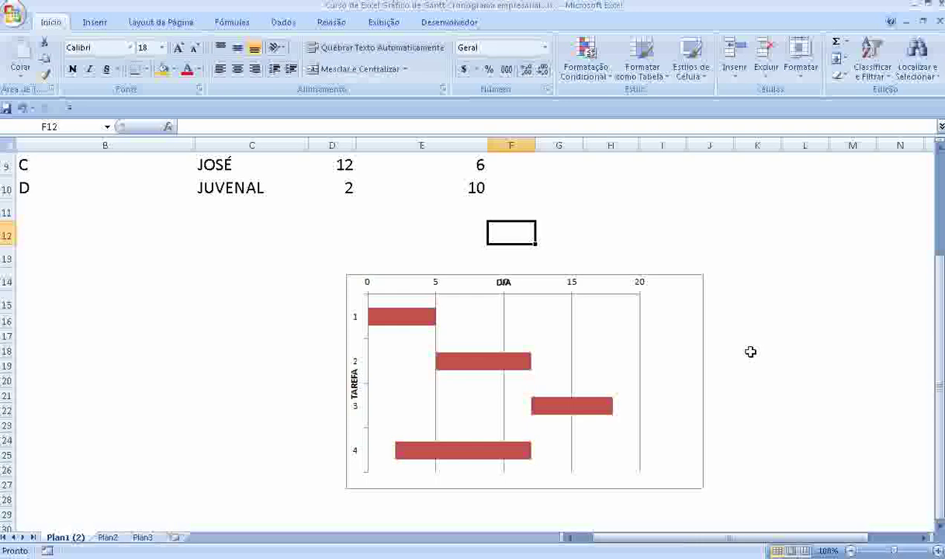
pyautogui.scroll(3, 751, 352)
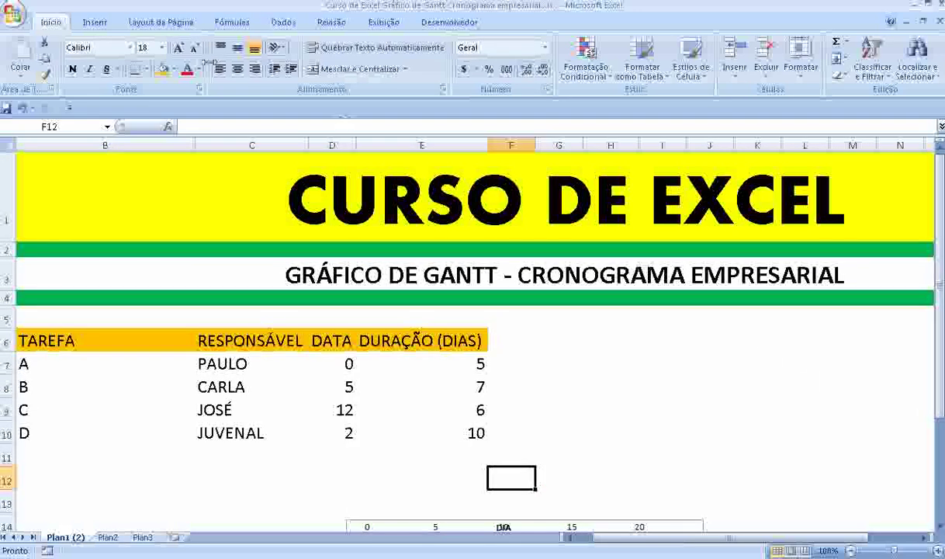
pyautogui.click(6, 108)
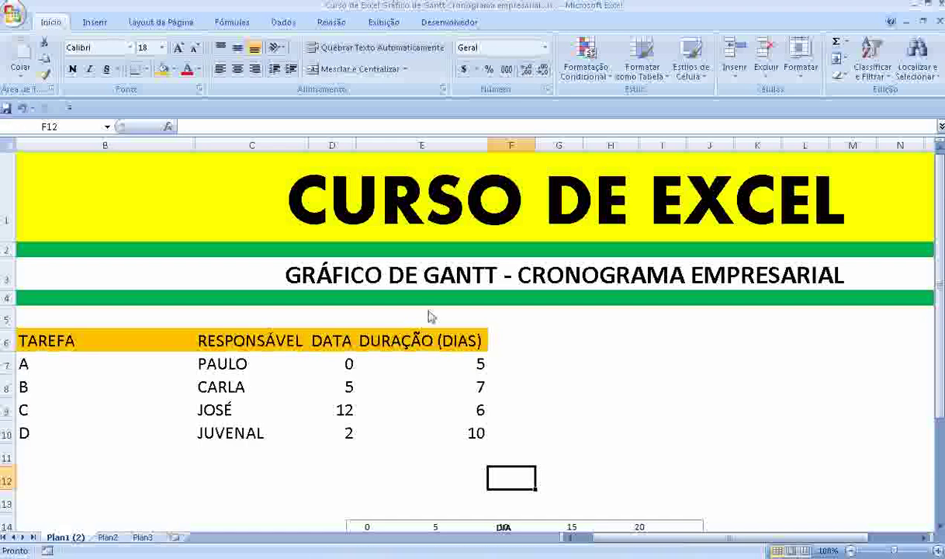